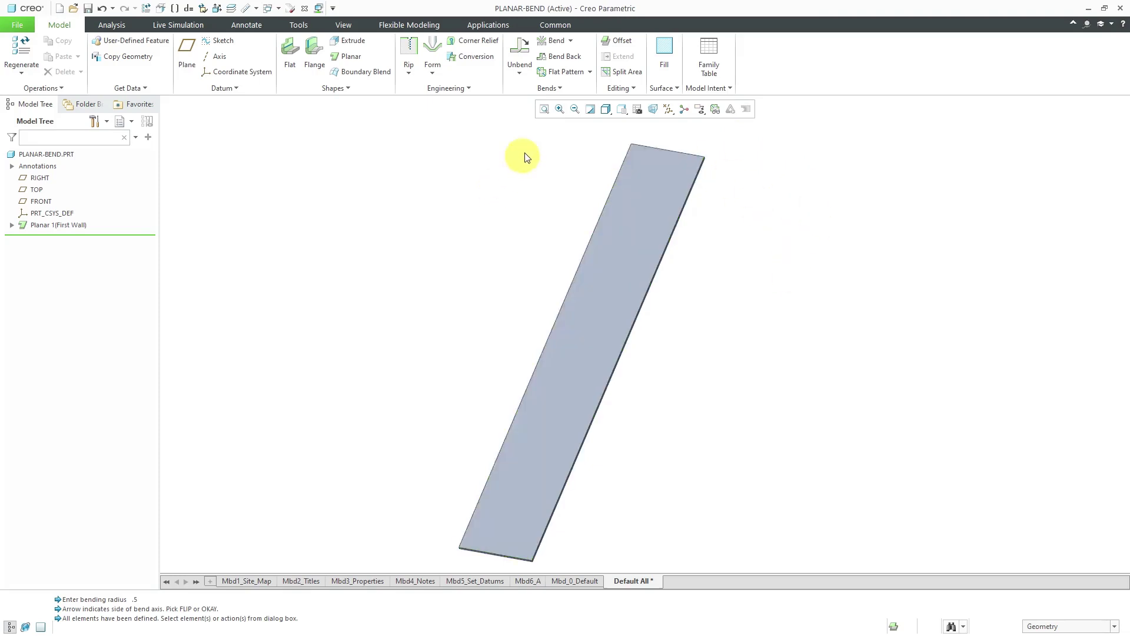
# Choose Planar Bend from the Bend dropdown to begin an in-plane bend on the strip.
pyautogui.click(572, 44)
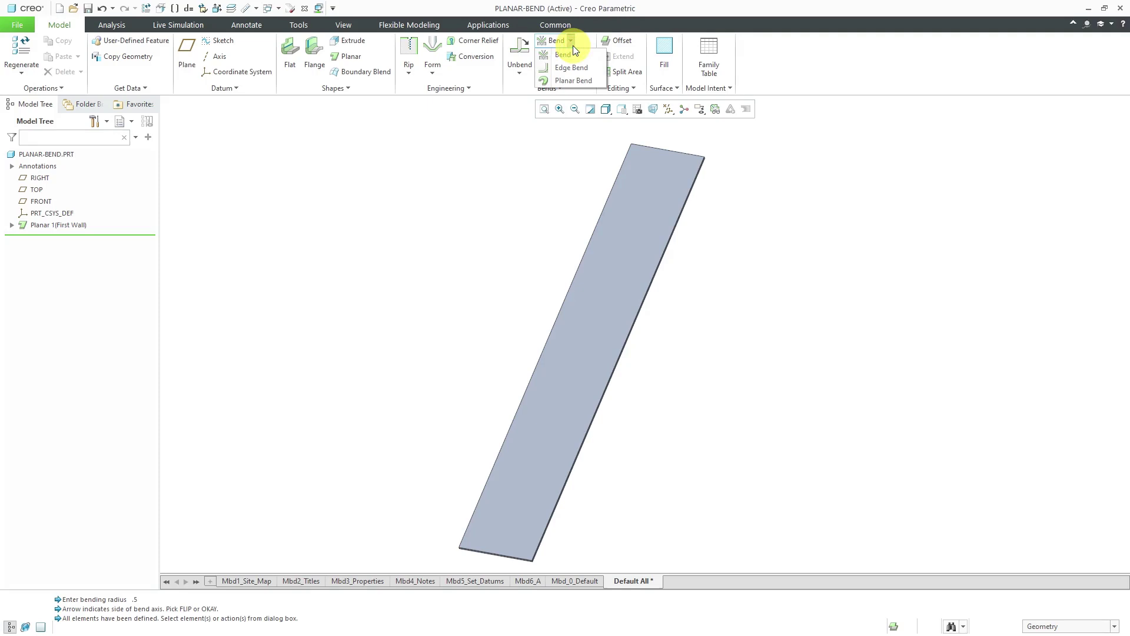
pyautogui.click(569, 80)
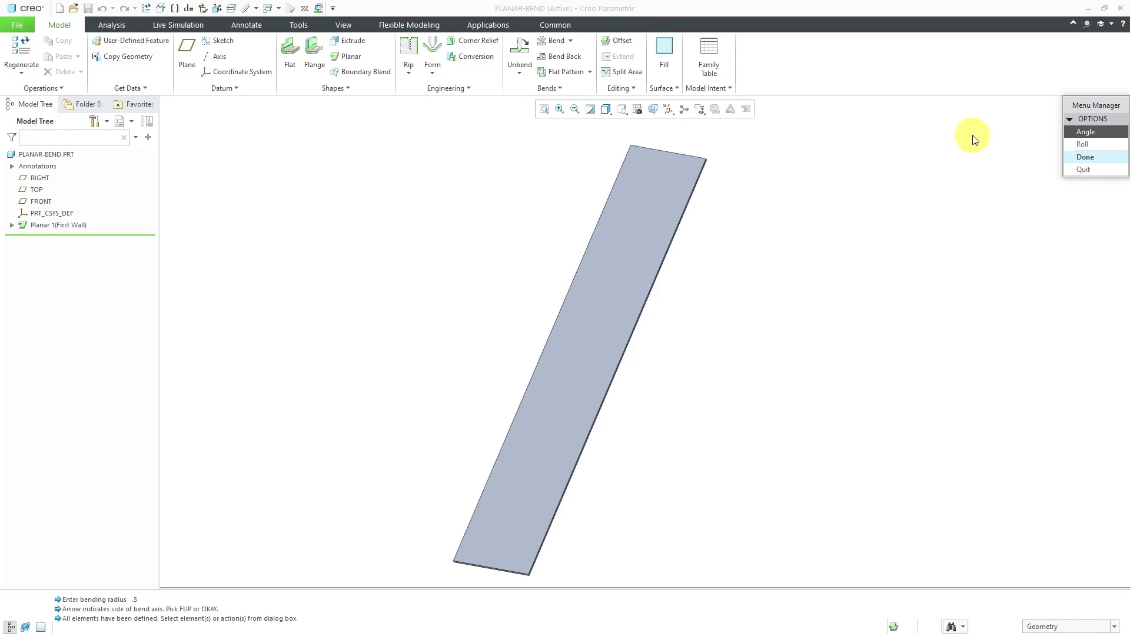
# Choose Angle as the planar bend type and confirm it with Done.
pyautogui.click(1073, 133)
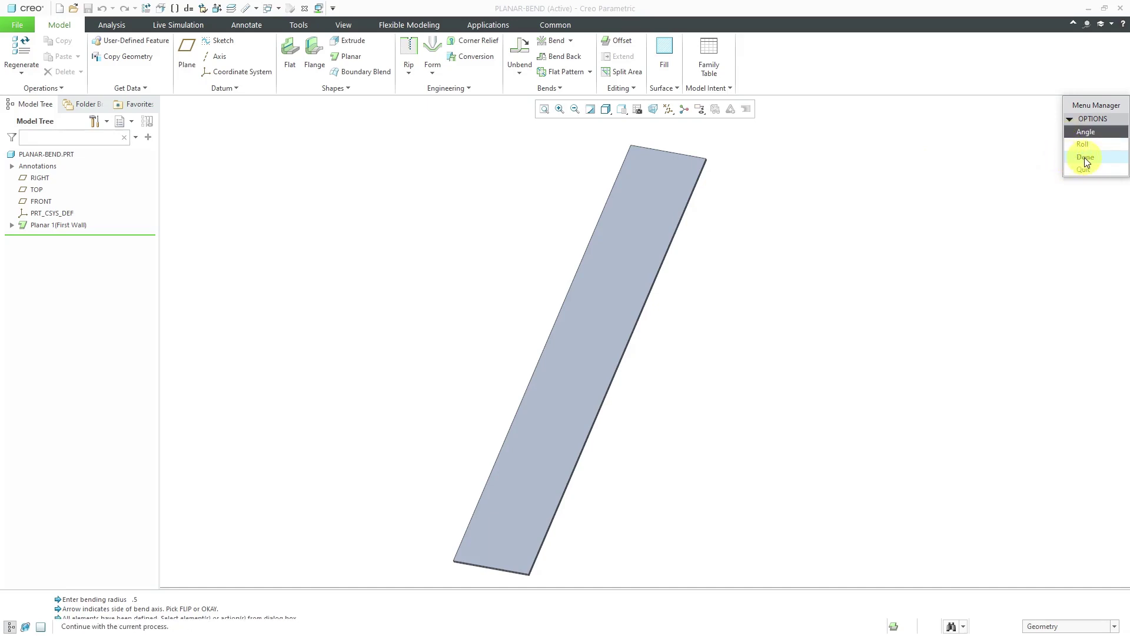
pyautogui.click(1084, 158)
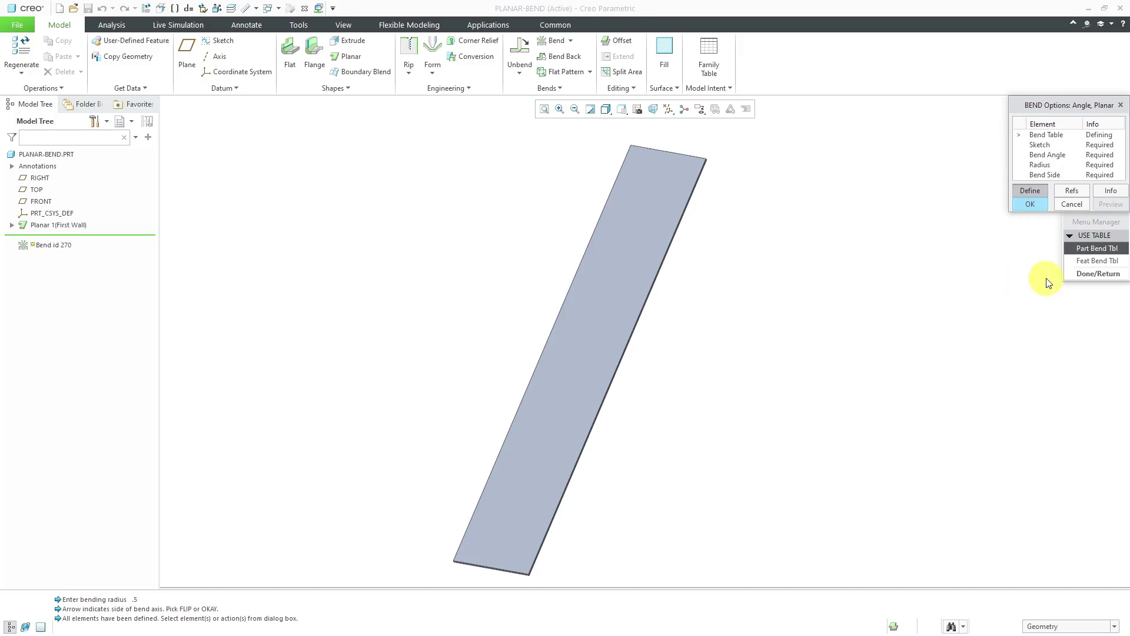
# Accept the part bend table and use the strip's flat face as the sketch plane.
pyautogui.click(1087, 274)
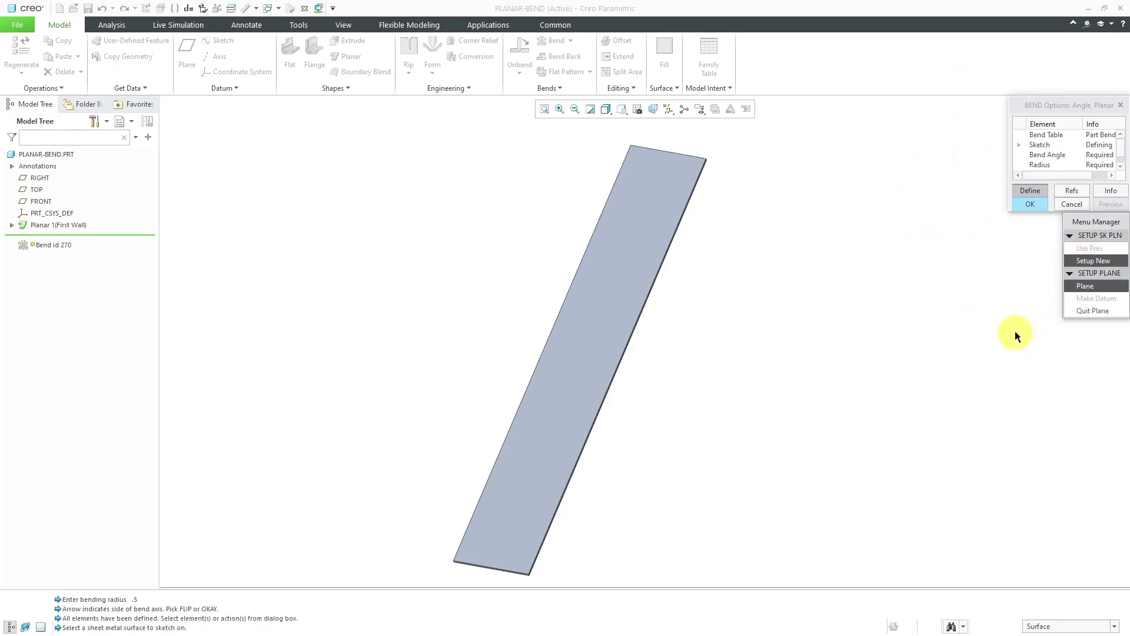
pyautogui.click(592, 312)
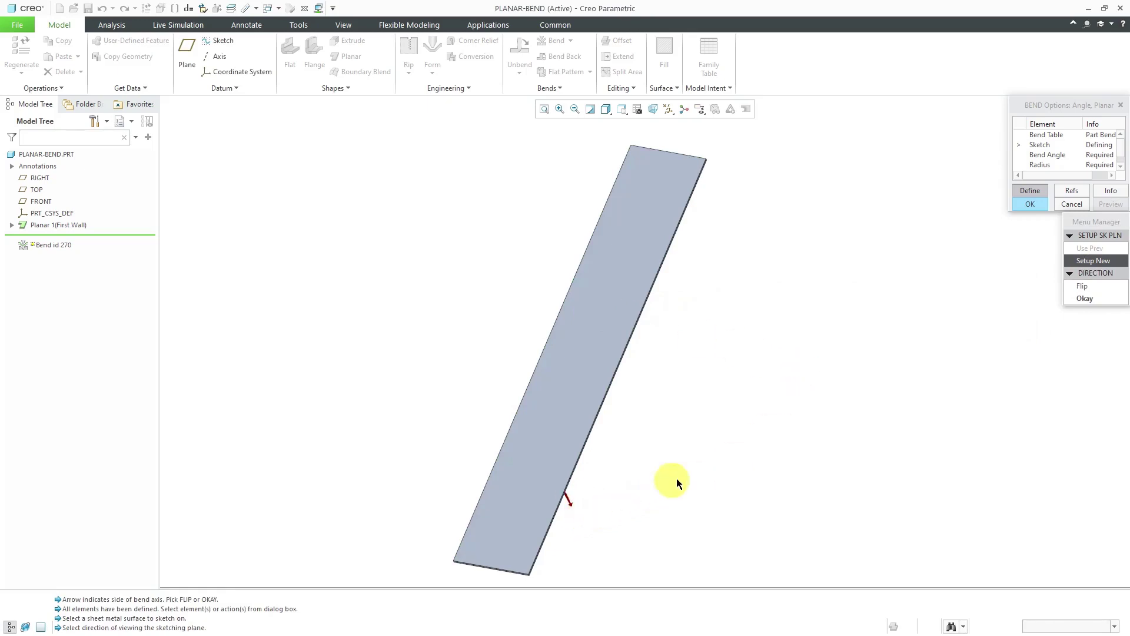
pyautogui.click(1084, 299)
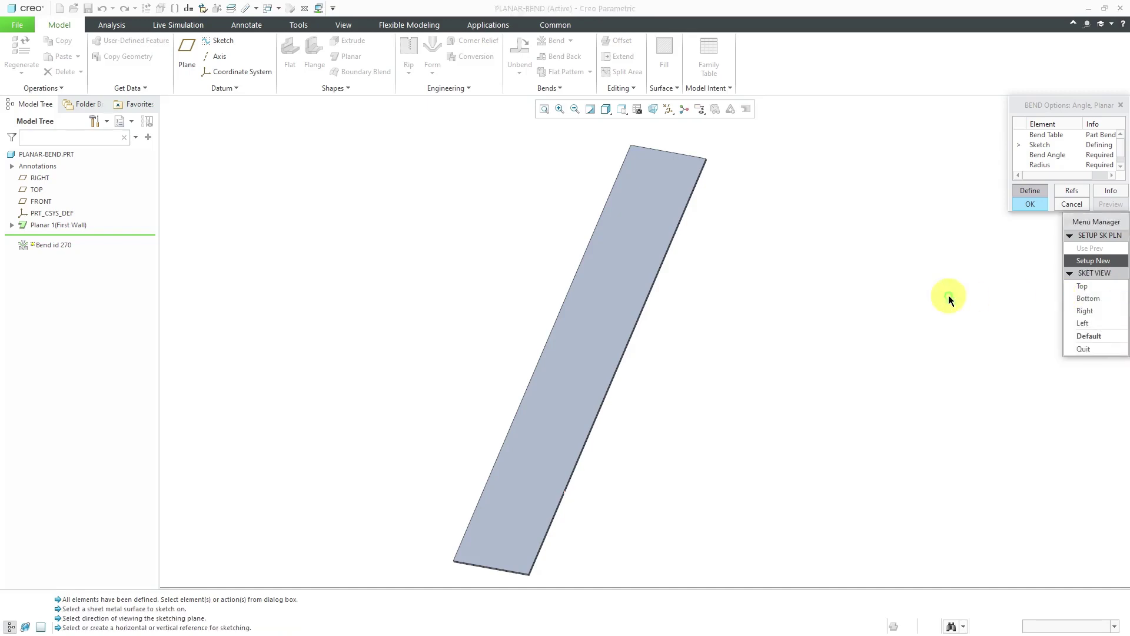
# Orient the sketch as Bottom against the strip's side face.
pyautogui.click(1084, 286)
pyautogui.moveTo(644, 345); pyautogui.dragTo(677, 481, button='middle')
pyautogui.click(1093, 299)
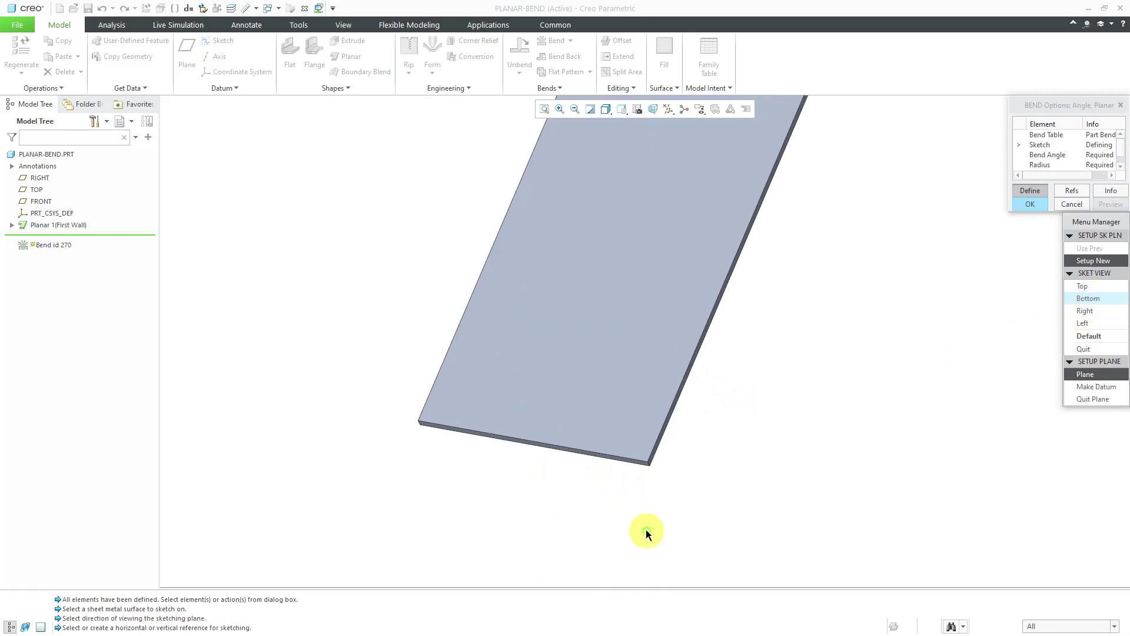
pyautogui.scroll(-4, 577, 452)
pyautogui.click(577, 445)
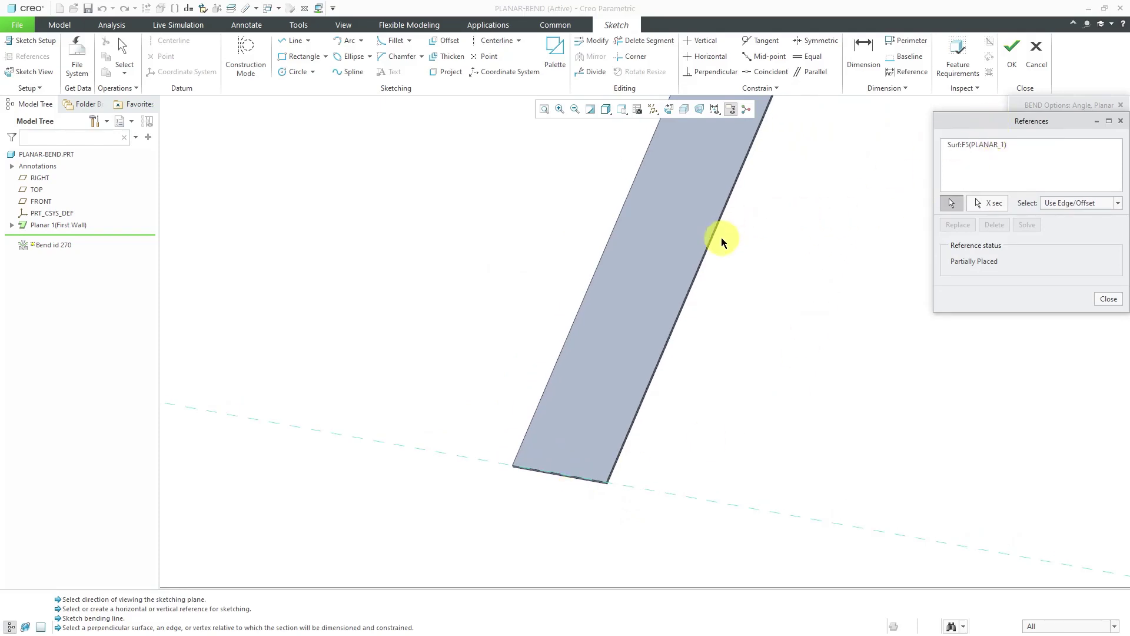
# Add both long edges of the strip as sketch references.
pyautogui.scroll(-3, 718, 238)
pyautogui.scroll(-2, 714, 238)
pyautogui.scroll(-1, 679, 240)
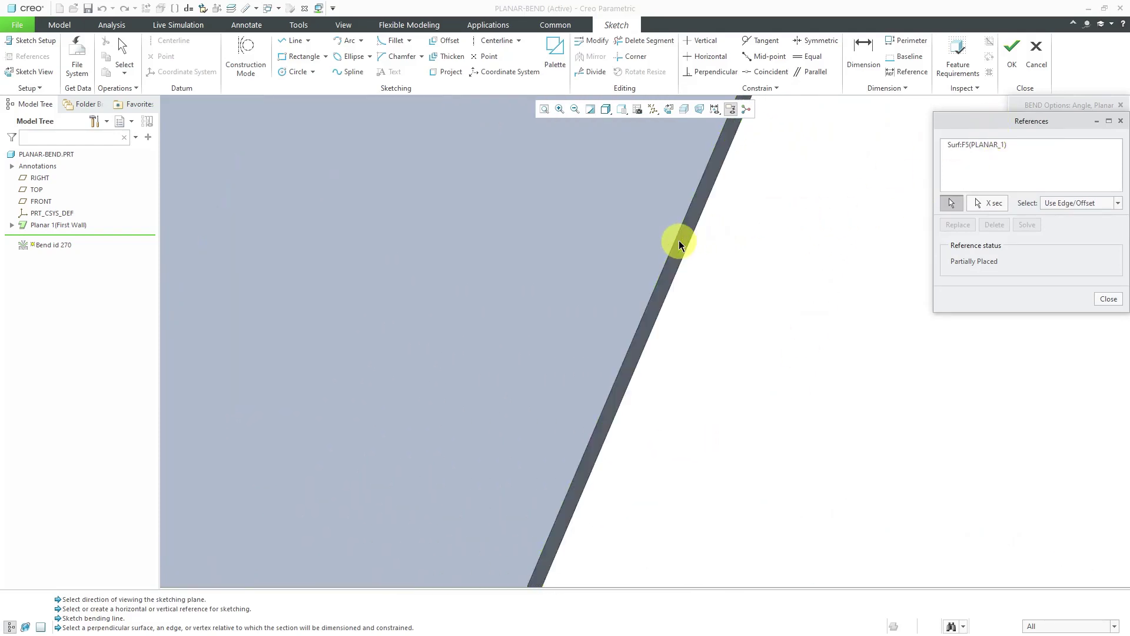
pyautogui.click(684, 241)
pyautogui.scroll(4, 728, 327)
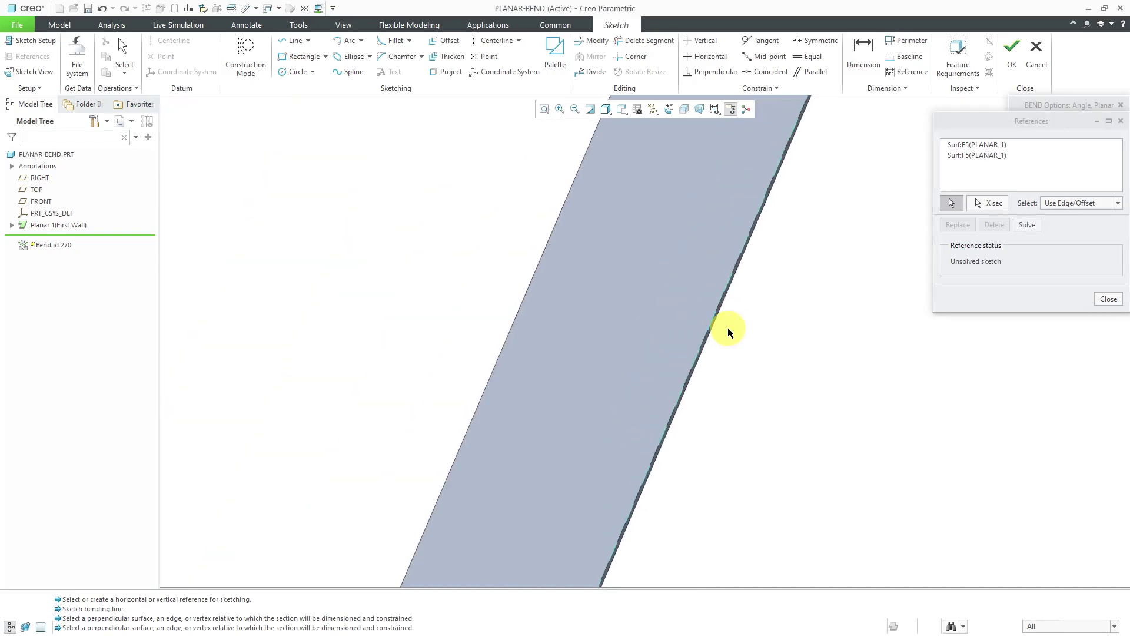
pyautogui.click(520, 316)
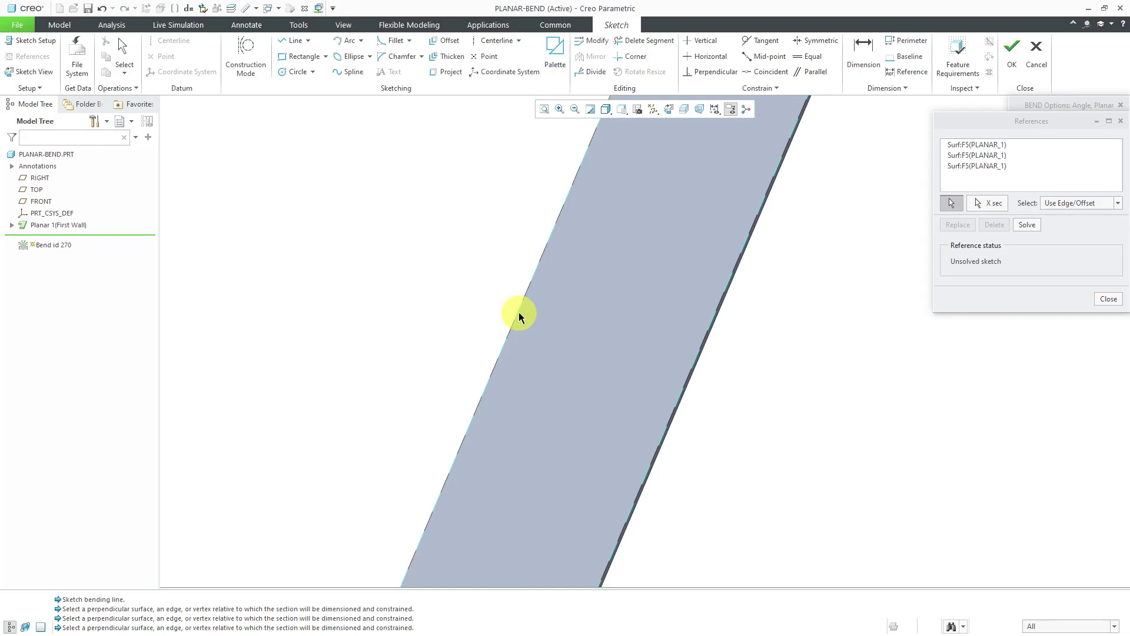
pyautogui.scroll(3, 519, 316)
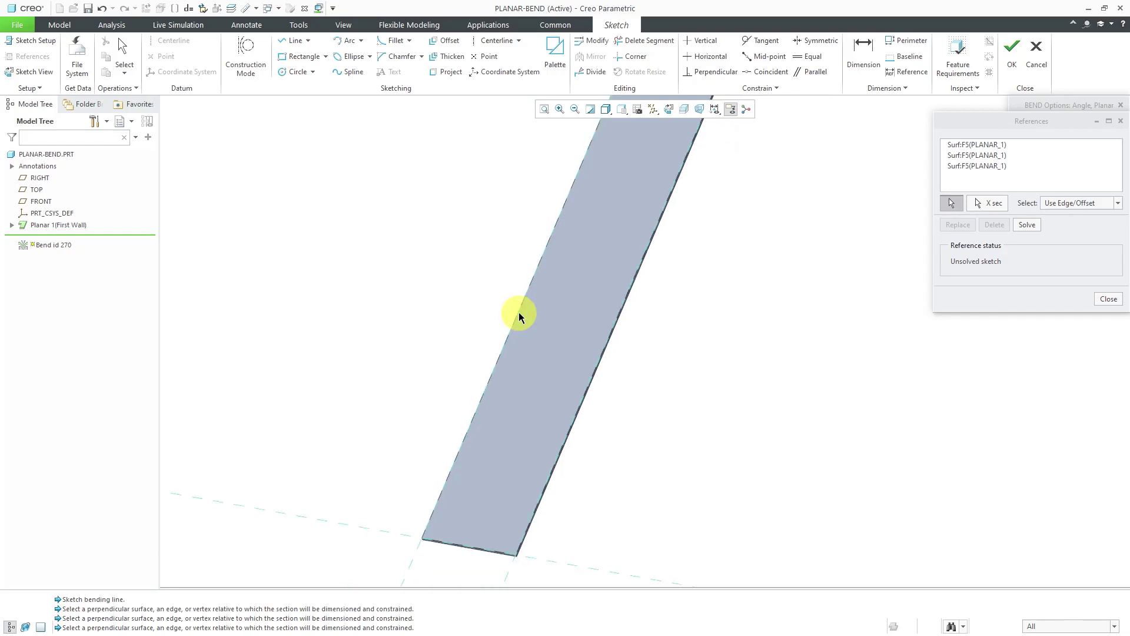
pyautogui.click(1107, 300)
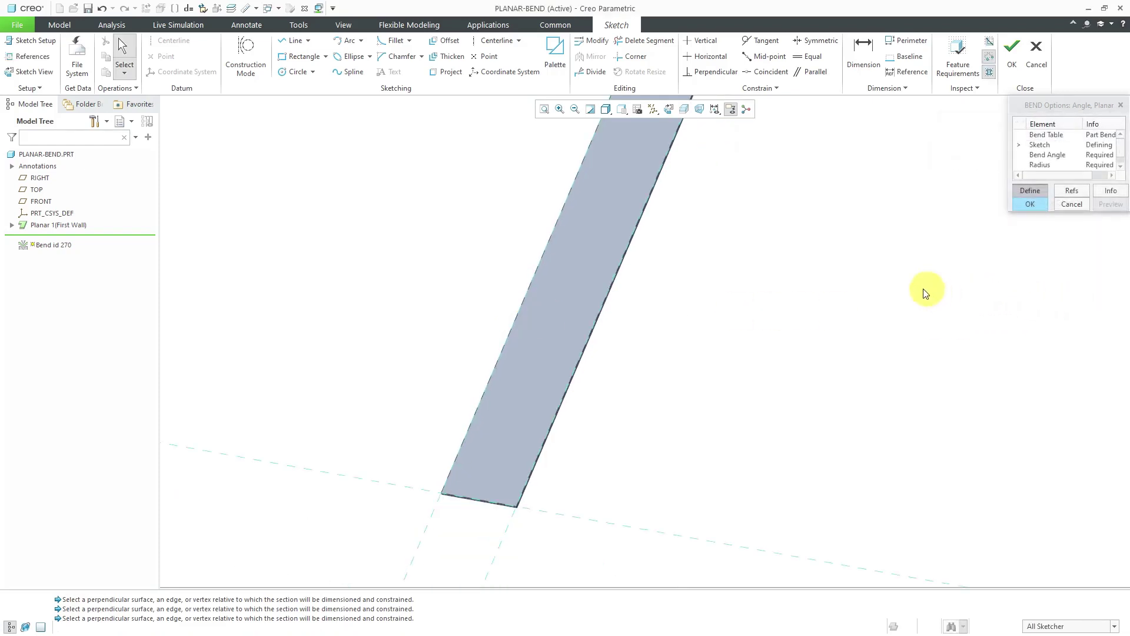
# Draw a straight bend line across the strip from its left edge to its right edge.
pyautogui.click(294, 41)
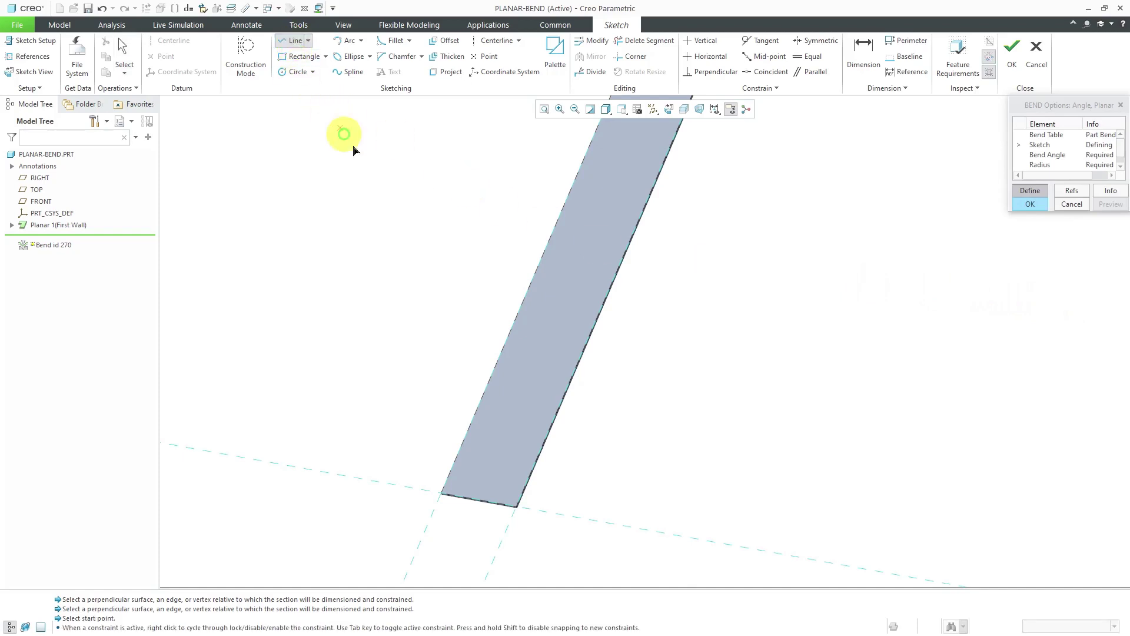
pyautogui.click(551, 236)
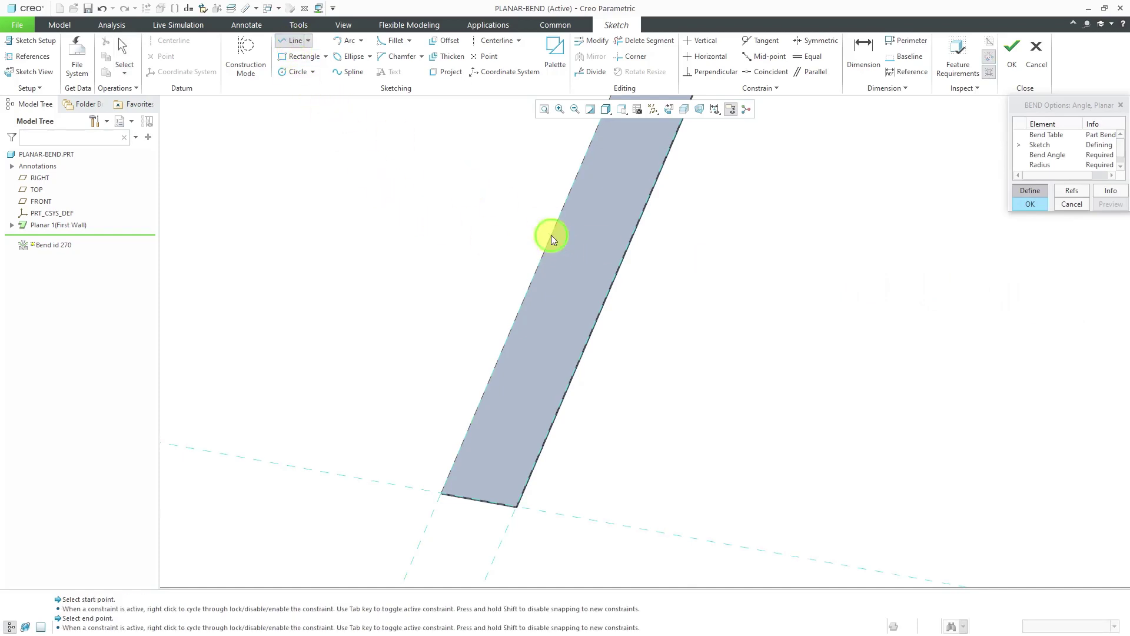
pyautogui.click(626, 247)
pyautogui.middleClick(732, 283)
pyautogui.middleClick(719, 290)
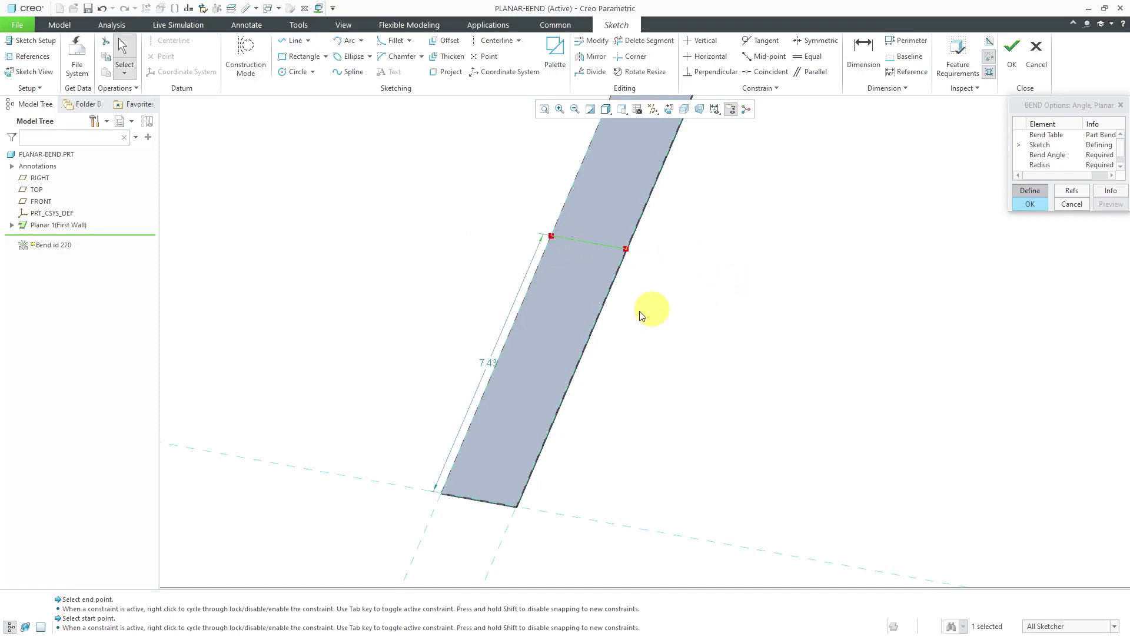
# Set the bend line's distance from the strip end to 8.
pyautogui.doubleClick(489, 362)
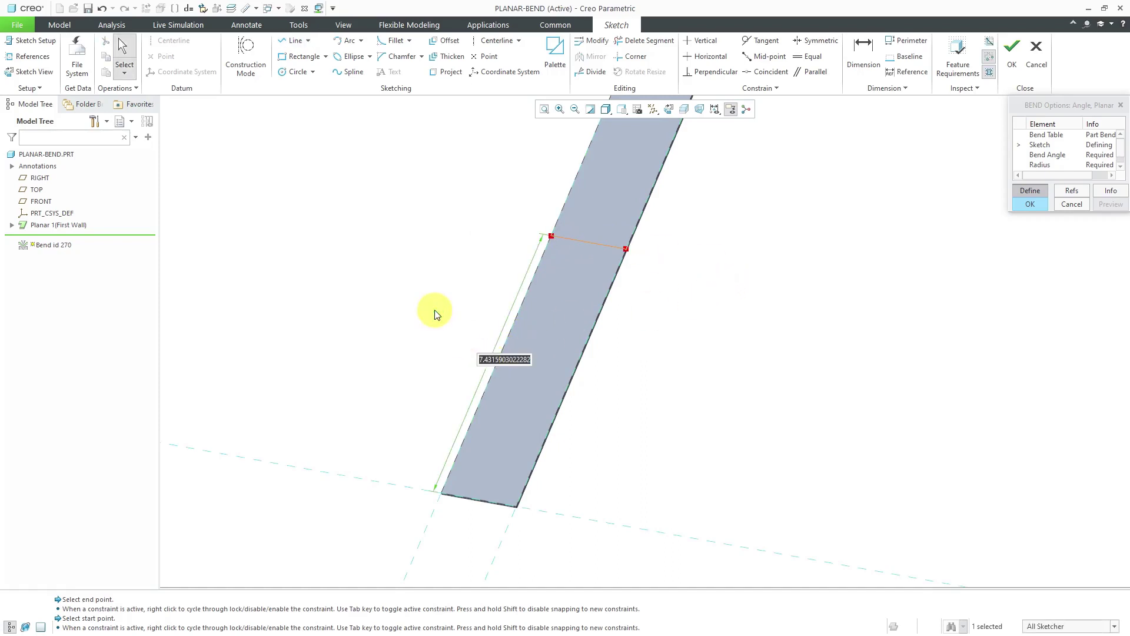
pyautogui.write('8')
pyautogui.press('Return')
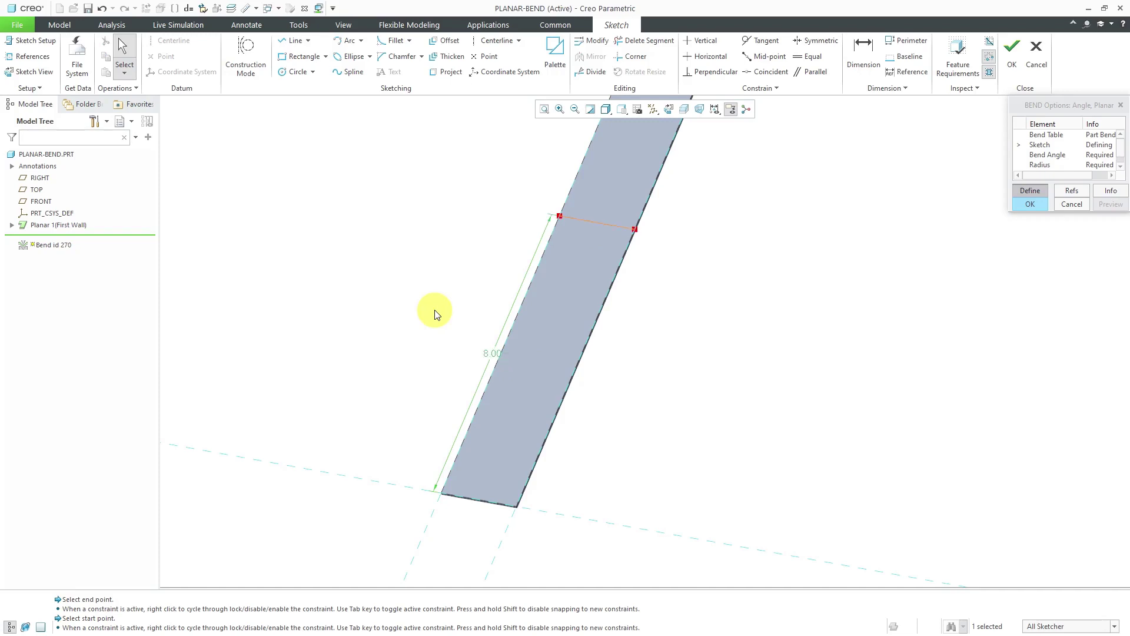
pyautogui.scroll(-1, 619, 454)
pyautogui.rightClick(741, 361)
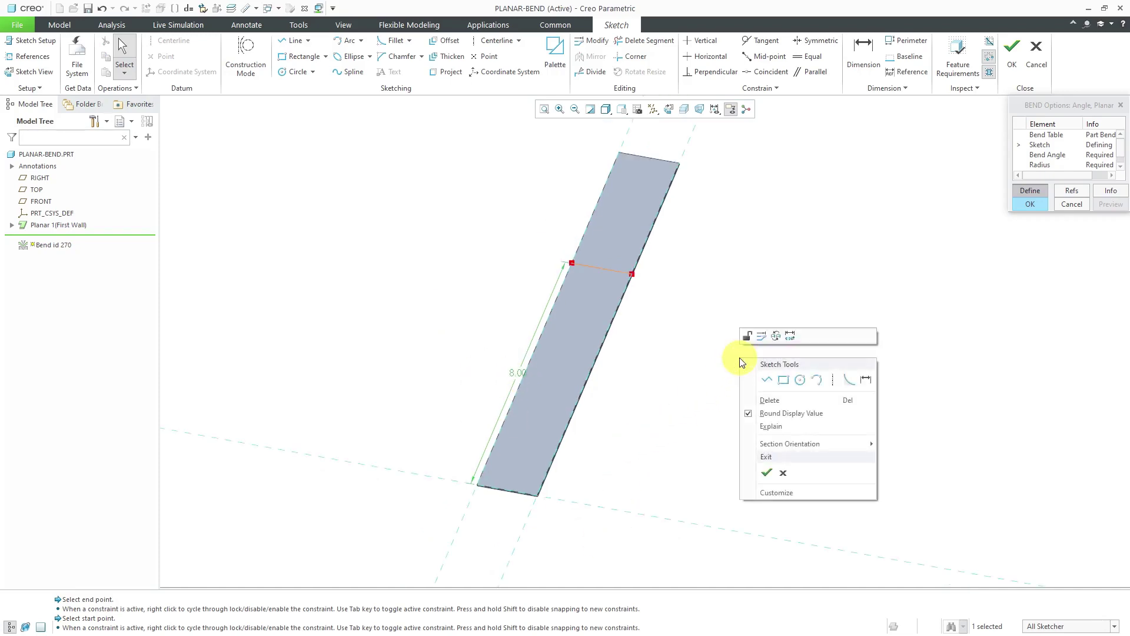
# Save the bend sketch, keep the bend on the arrow side, and flip the fixed side.
pyautogui.click(767, 473)
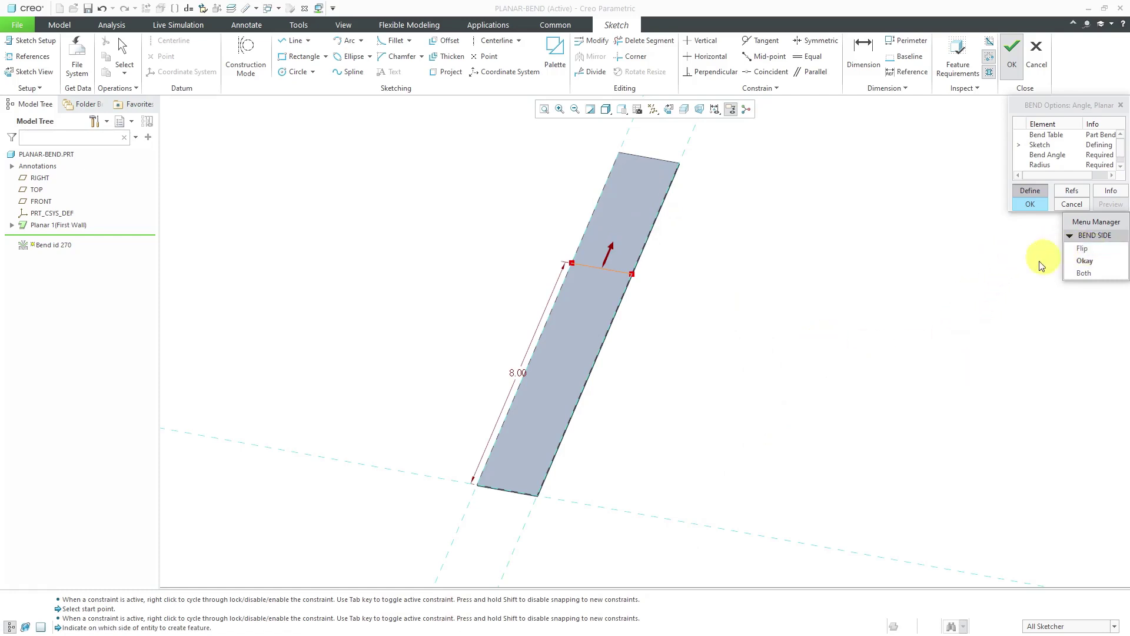
pyautogui.click(1080, 275)
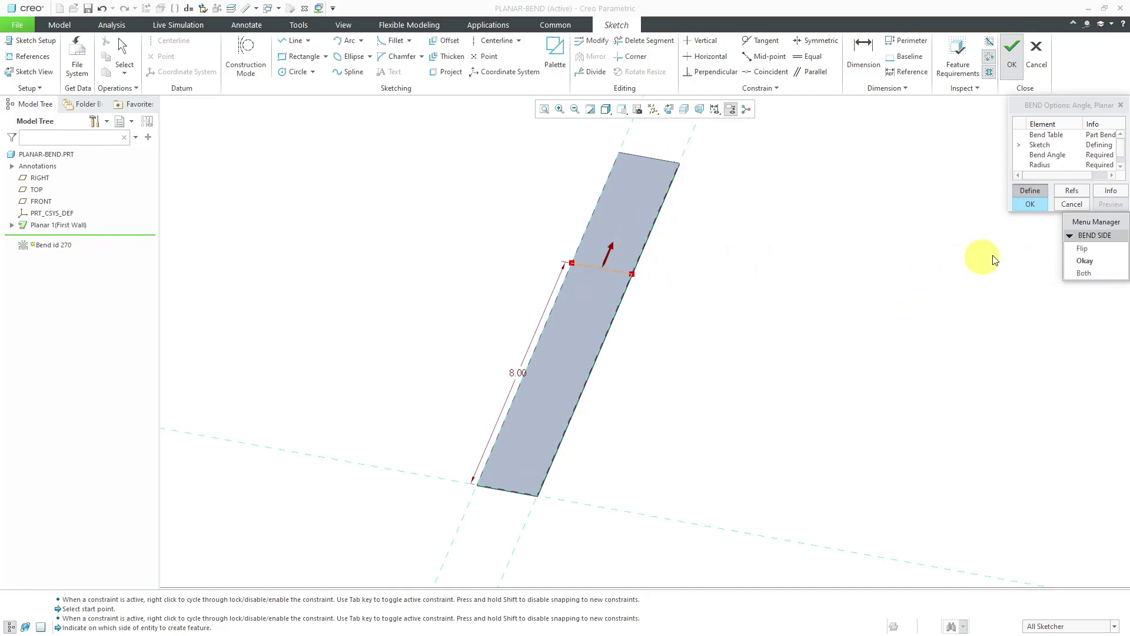
pyautogui.click(1086, 262)
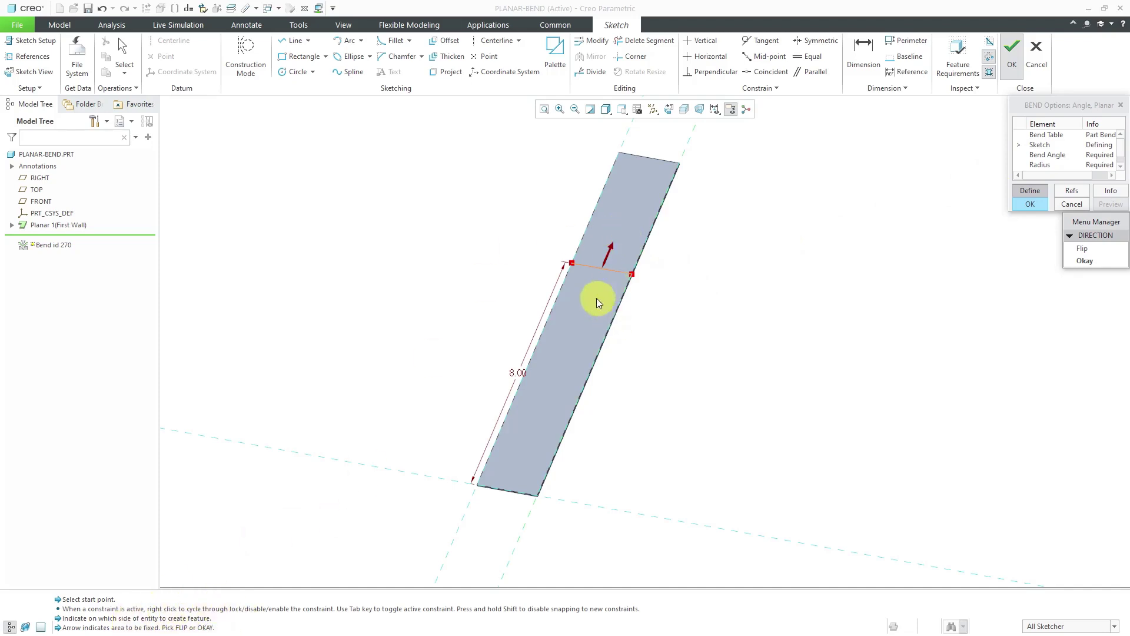
pyautogui.click(1083, 249)
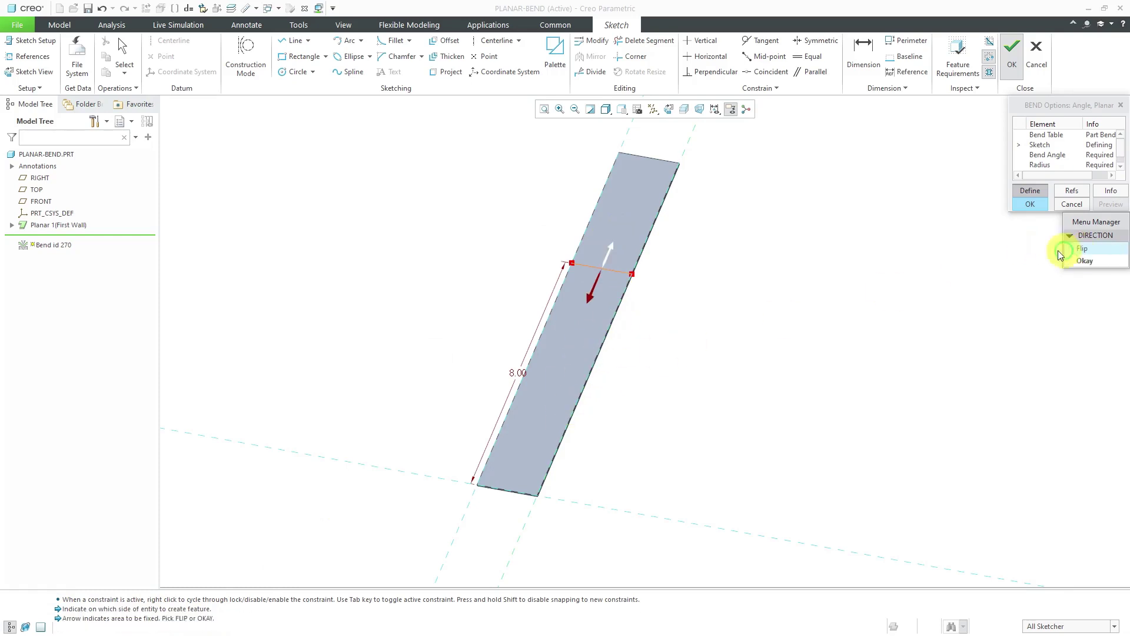
pyautogui.click(1092, 263)
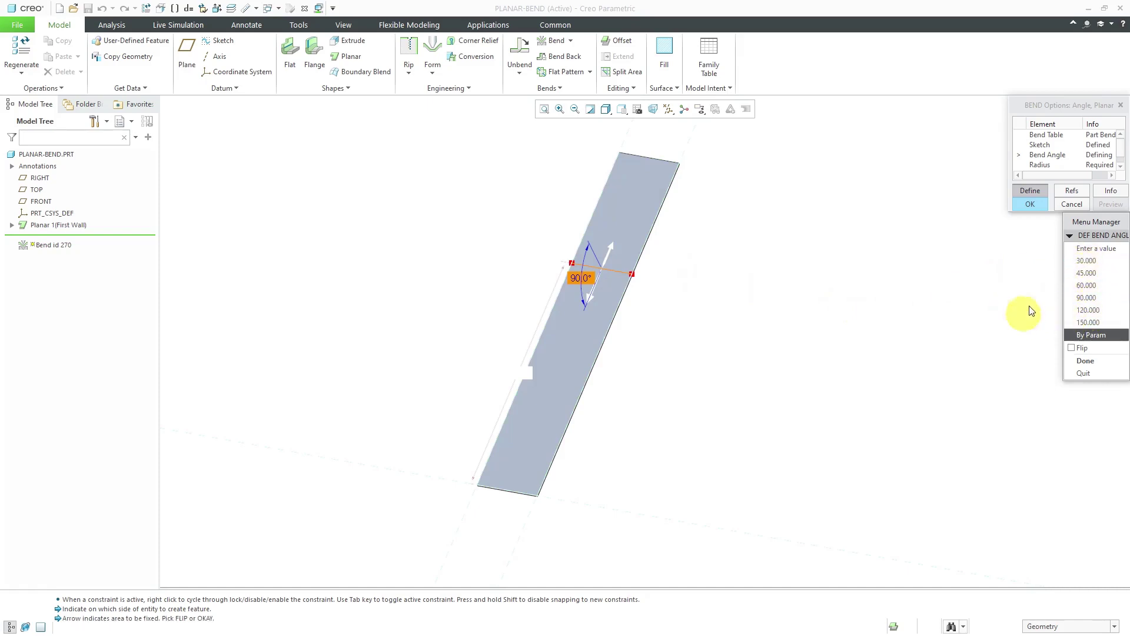
# Accept the 90° bend angle, enter a 0.5 bend radius, and flip the bend side.
pyautogui.click(1088, 363)
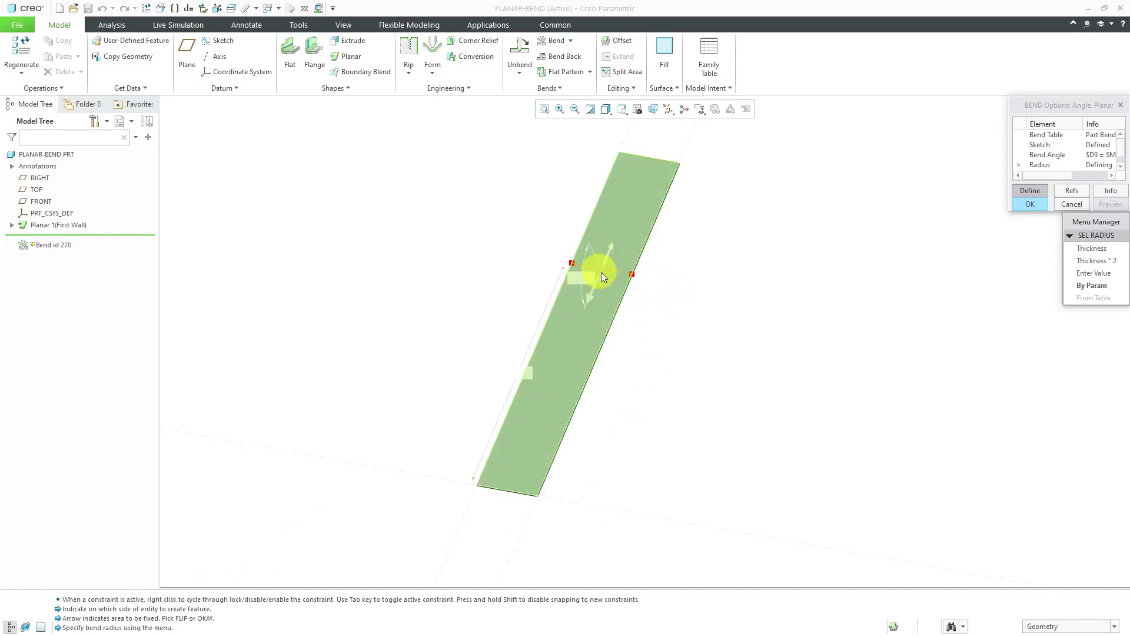
pyautogui.scroll(2, 627, 239)
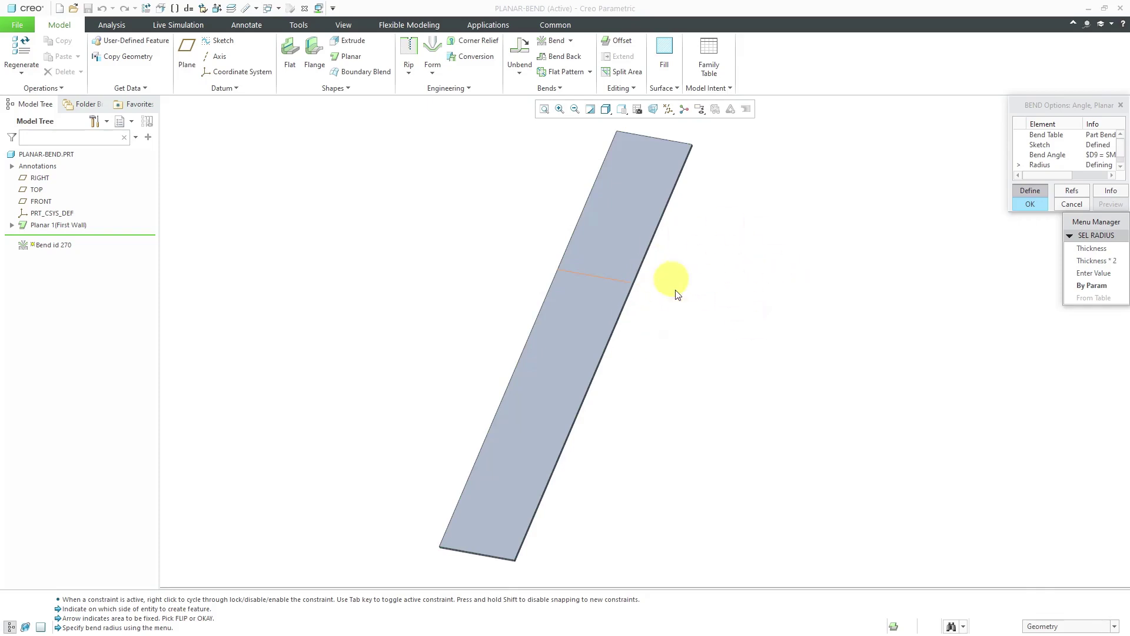
pyautogui.click(1093, 274)
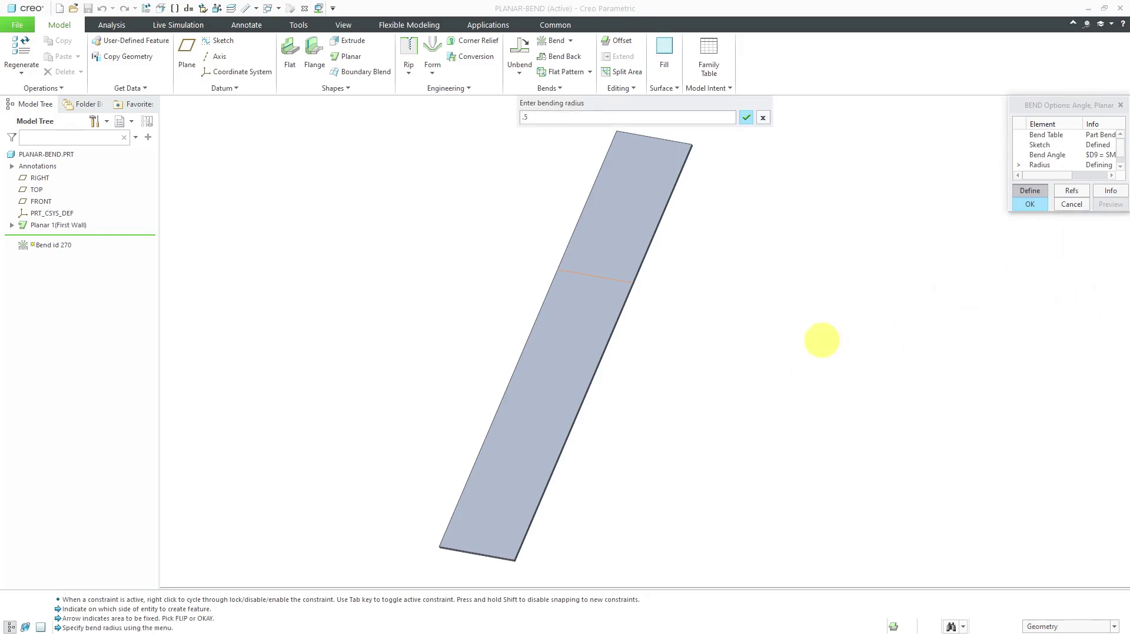
pyautogui.press('Return')
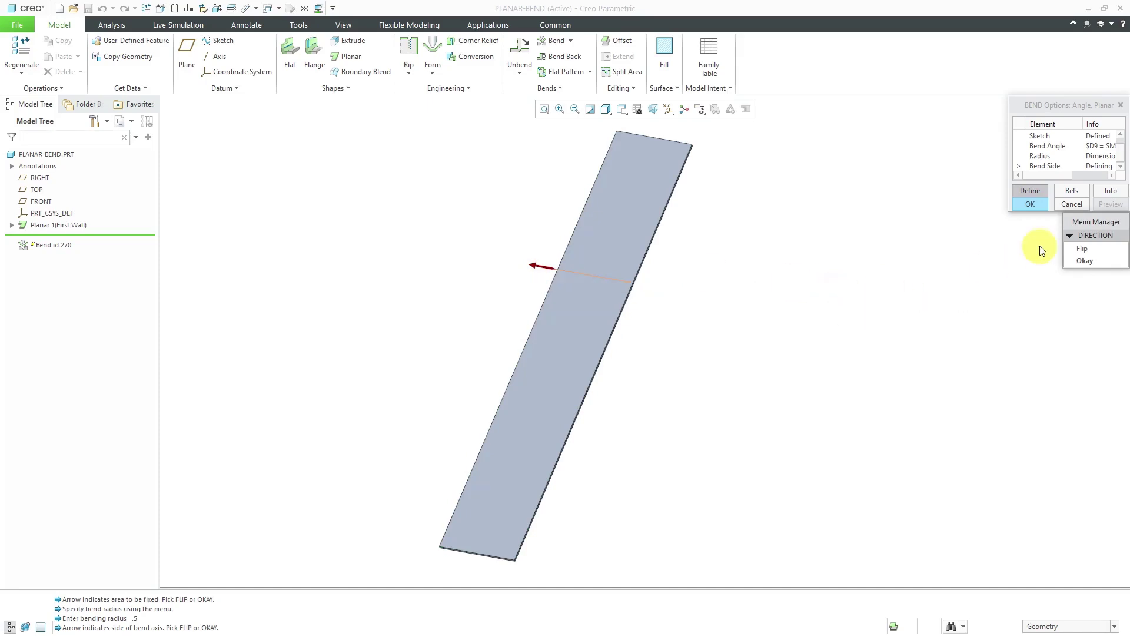
pyautogui.click(1089, 248)
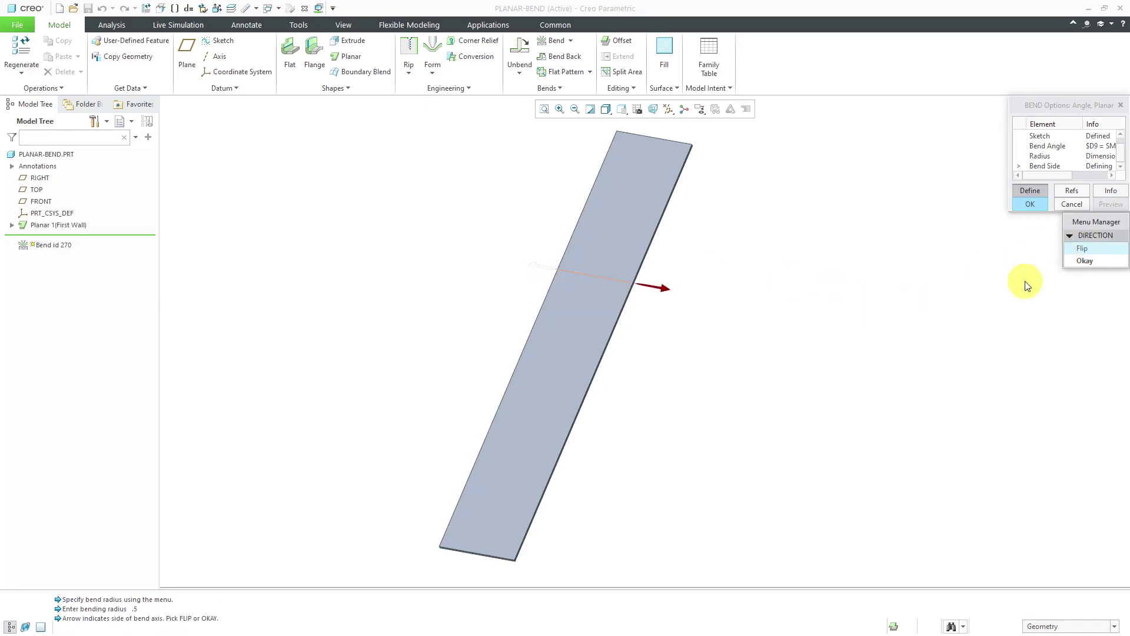
# Accept the bend direction, preview the rounded in-plane corner, and finish Bend id 270.
pyautogui.click(1085, 262)
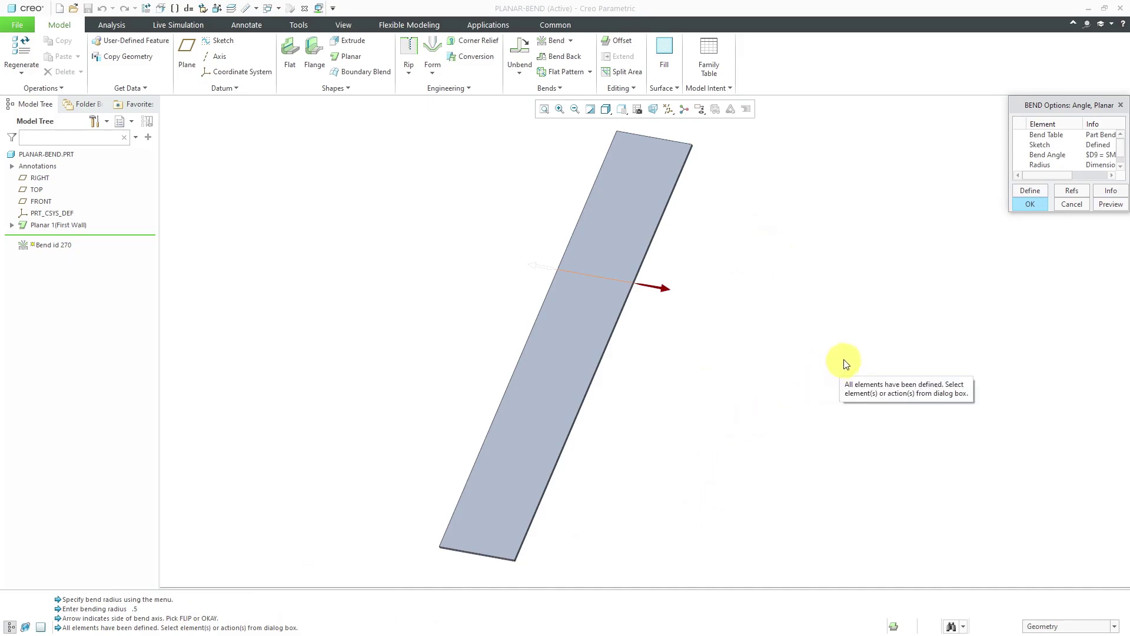
pyautogui.click(1110, 204)
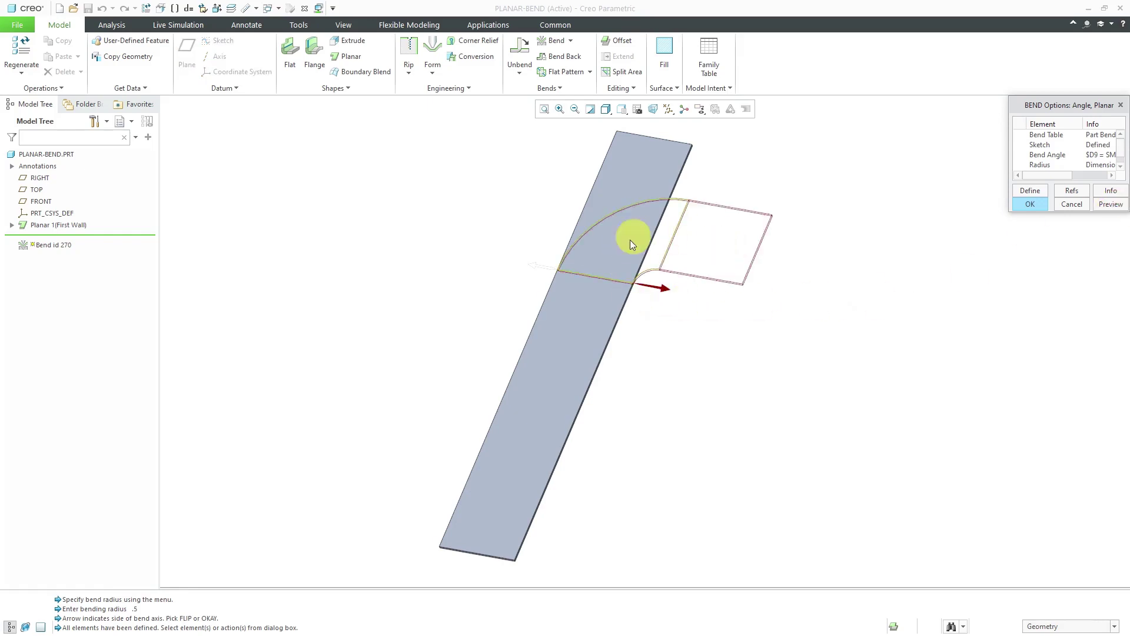
pyautogui.scroll(2, 743, 253)
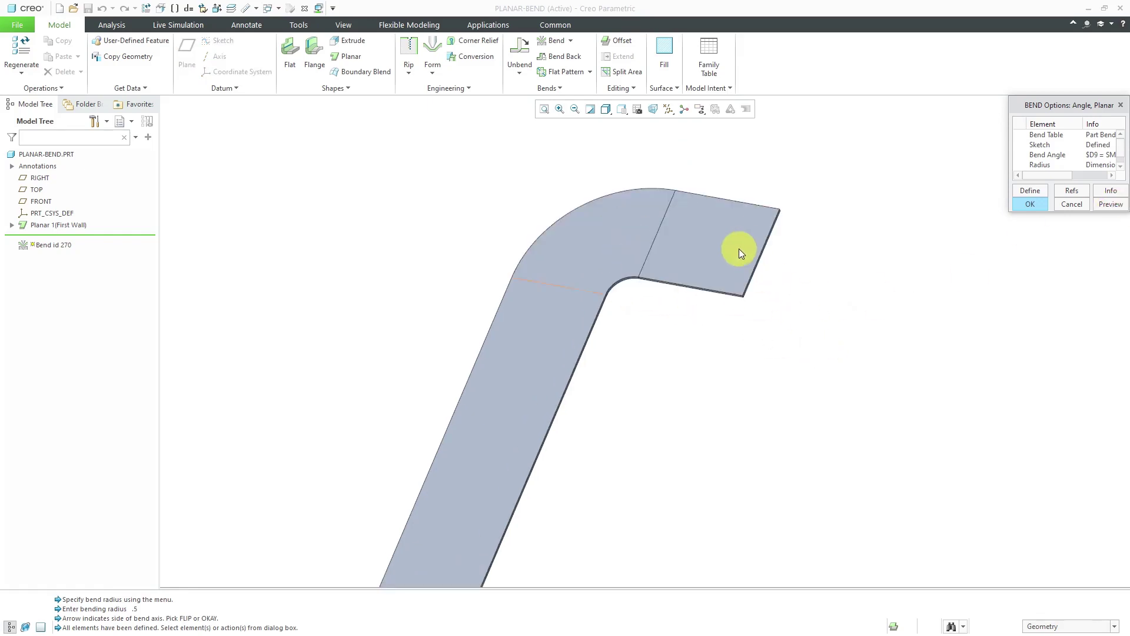
pyautogui.scroll(-3, 739, 244)
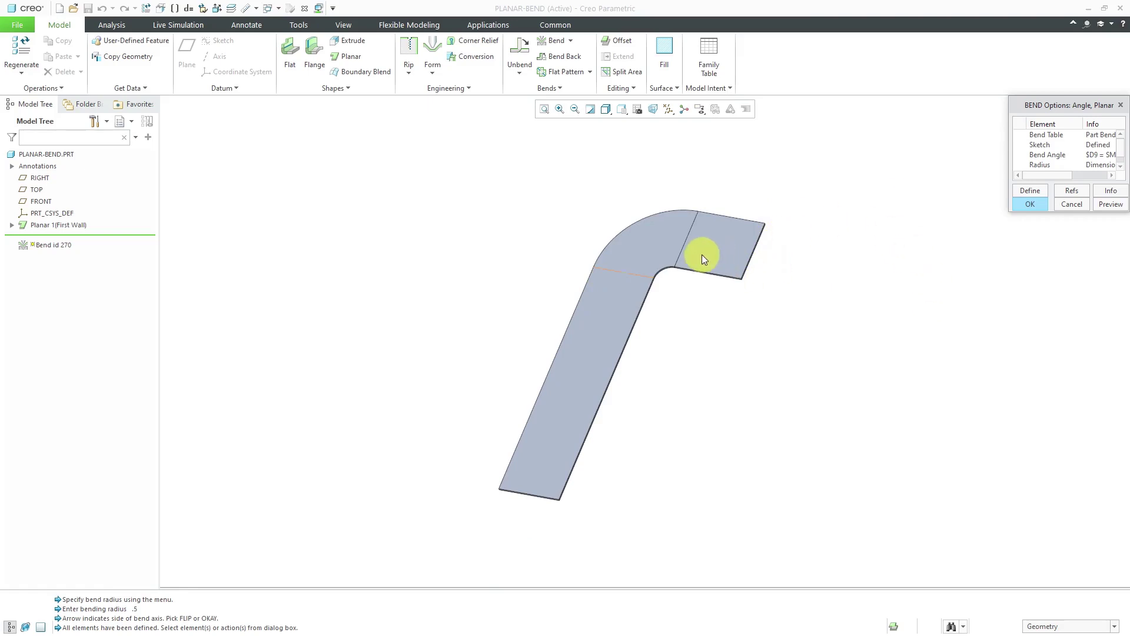
pyautogui.scroll(1, 702, 254)
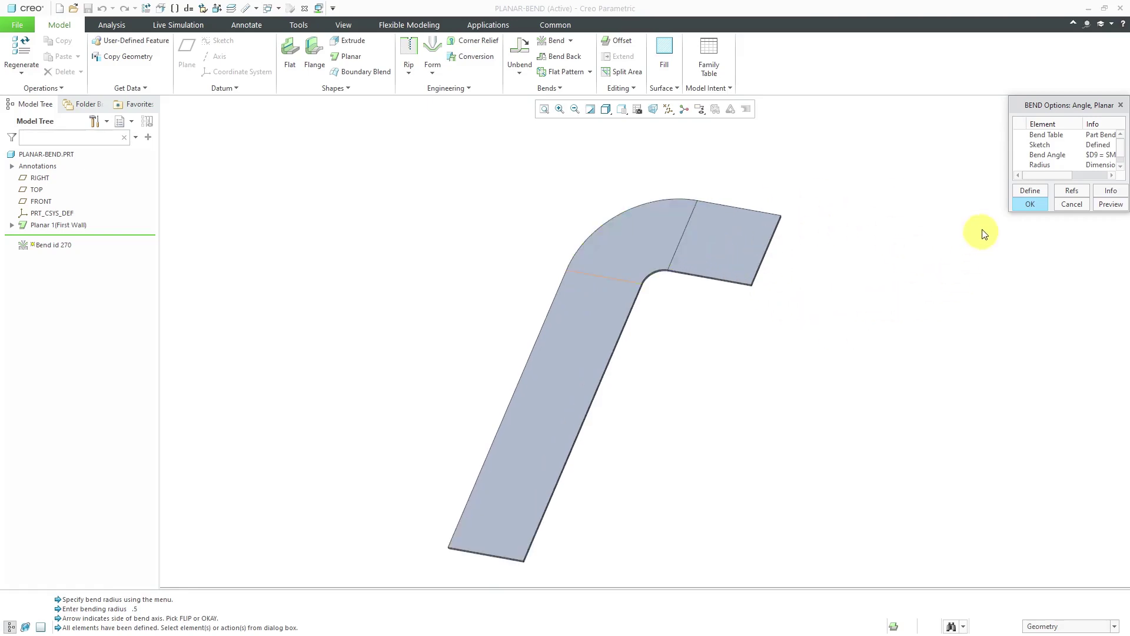
pyautogui.click(1032, 205)
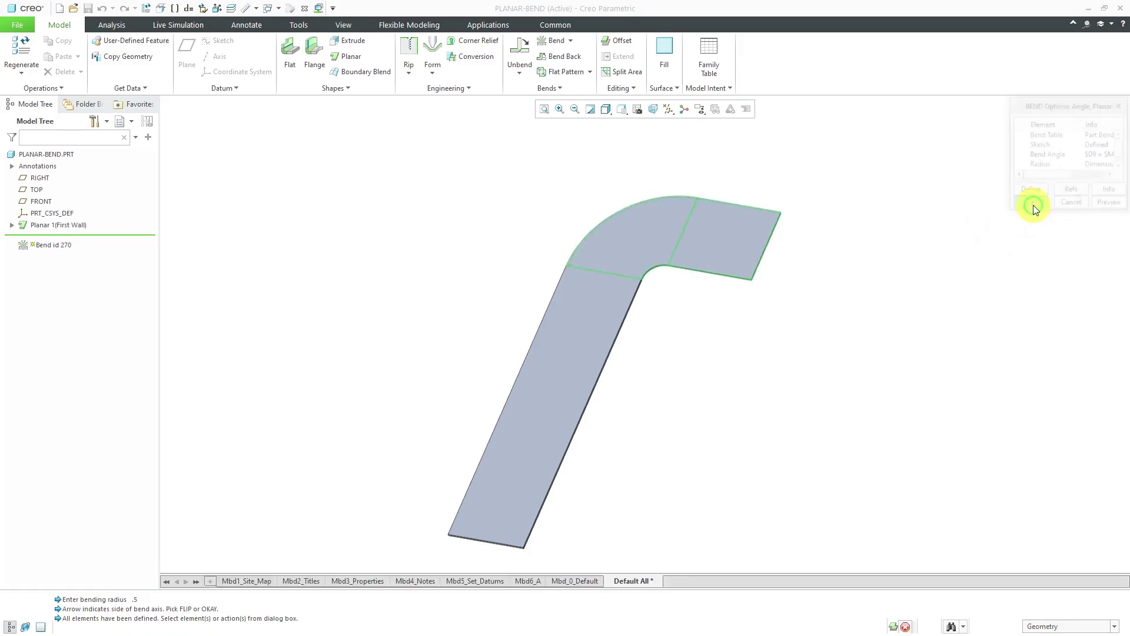
pyautogui.click(790, 341)
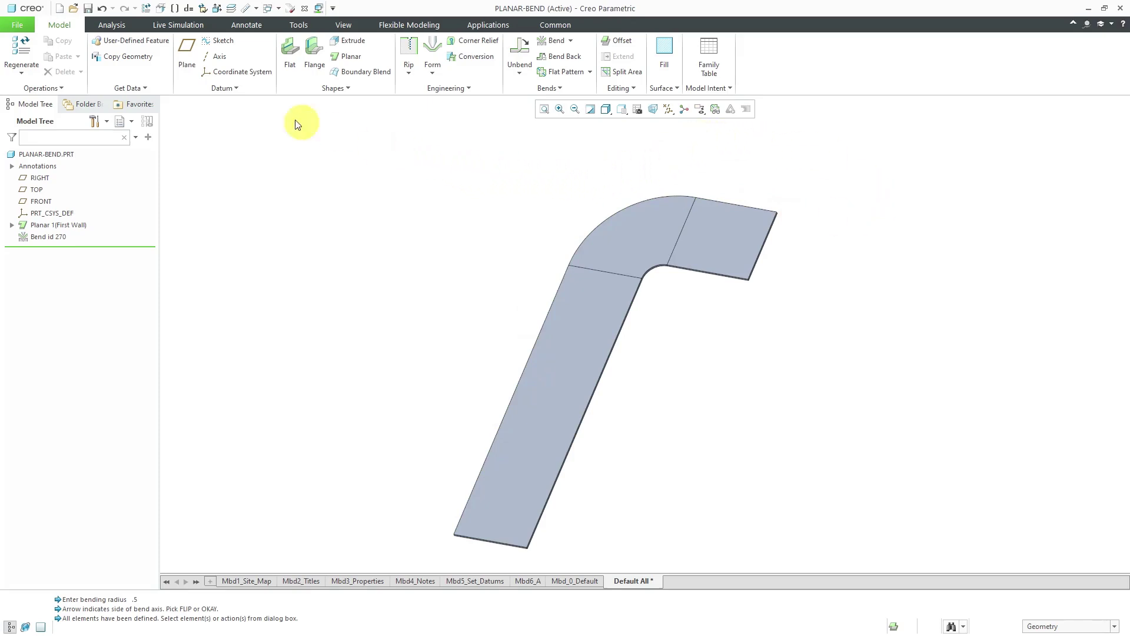
# Measure the area of the flat wall, bend surface and end face, totalling 25.1416 in².
pyautogui.click(120, 26)
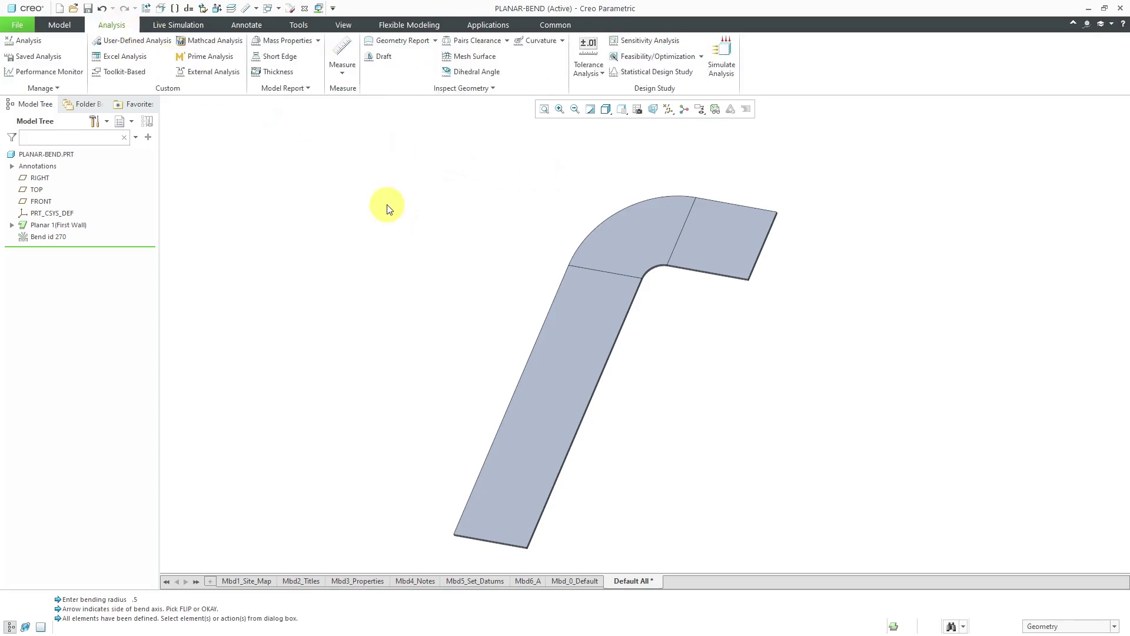
pyautogui.click(342, 73)
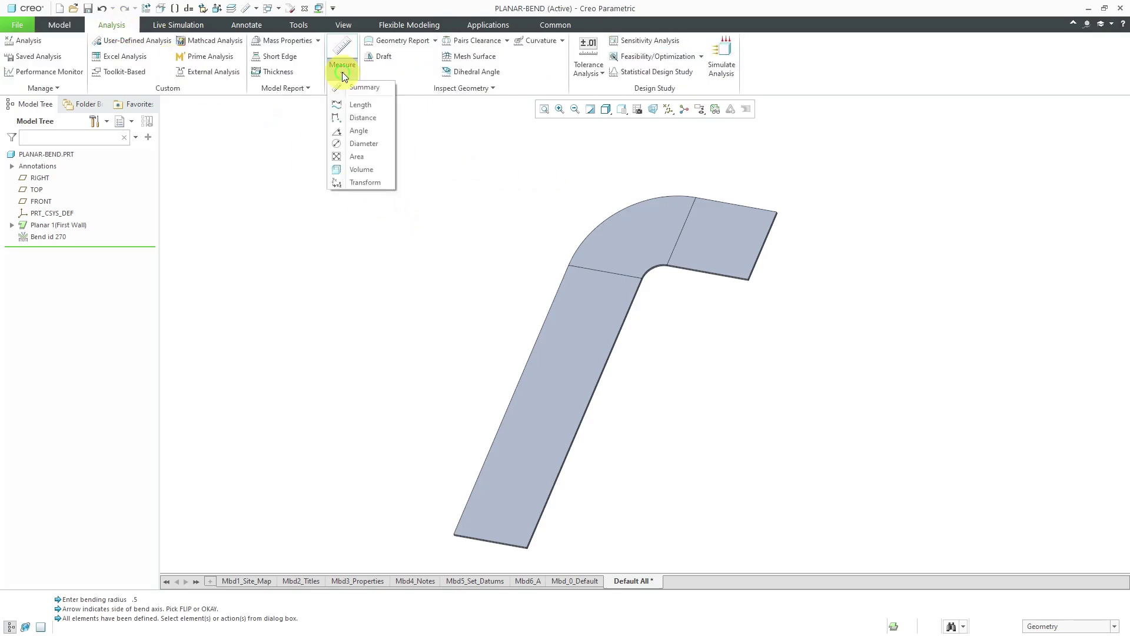
pyautogui.click(358, 156)
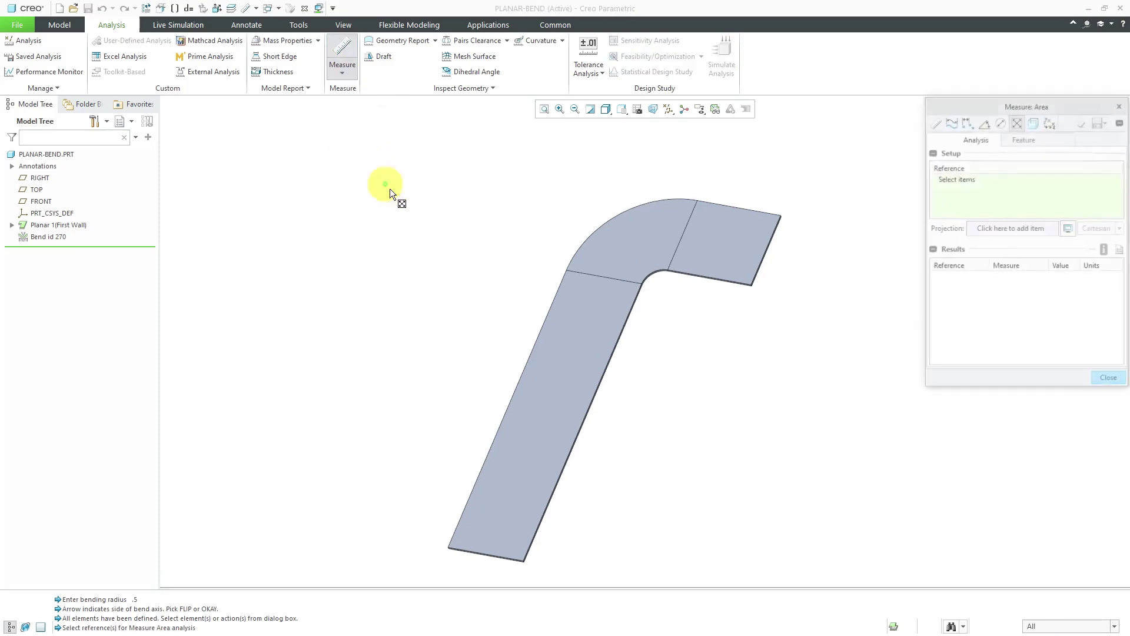
pyautogui.click(575, 325)
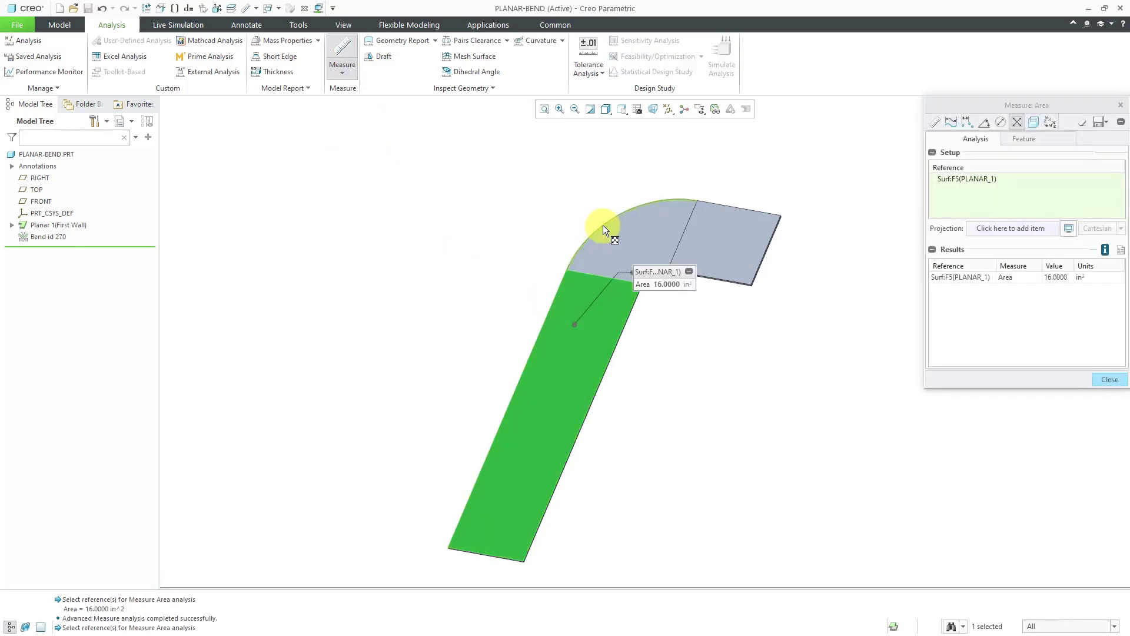
pyautogui.keyDown('ctrl'); pyautogui.click(619, 238); pyautogui.keyUp('ctrl')
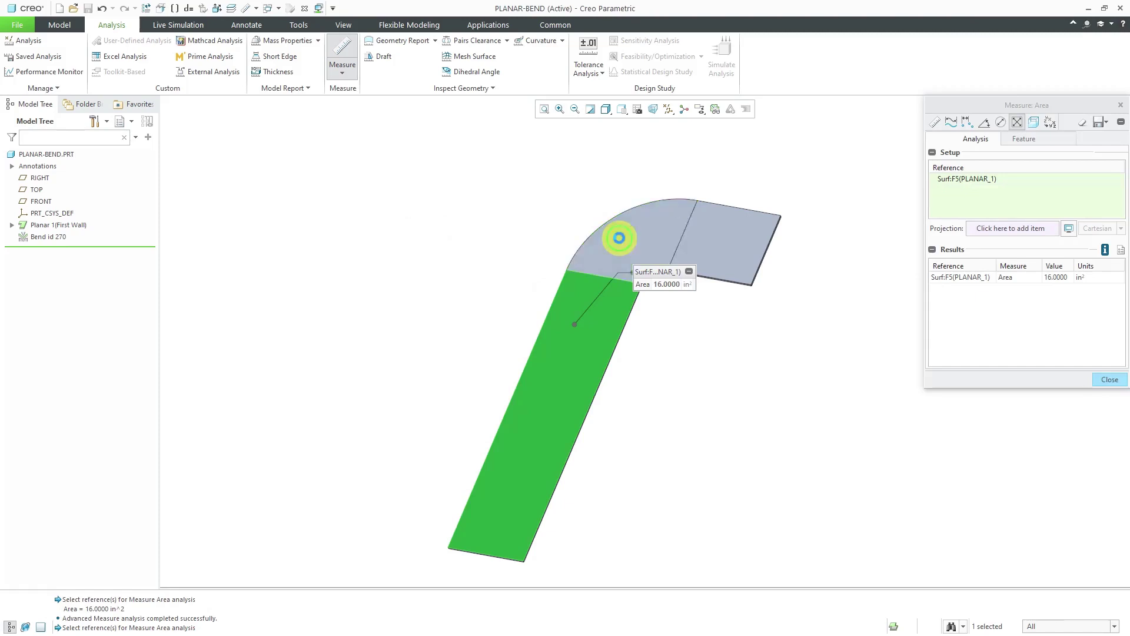
pyautogui.keyDown('ctrl'); pyautogui.click(743, 232); pyautogui.keyUp('ctrl')
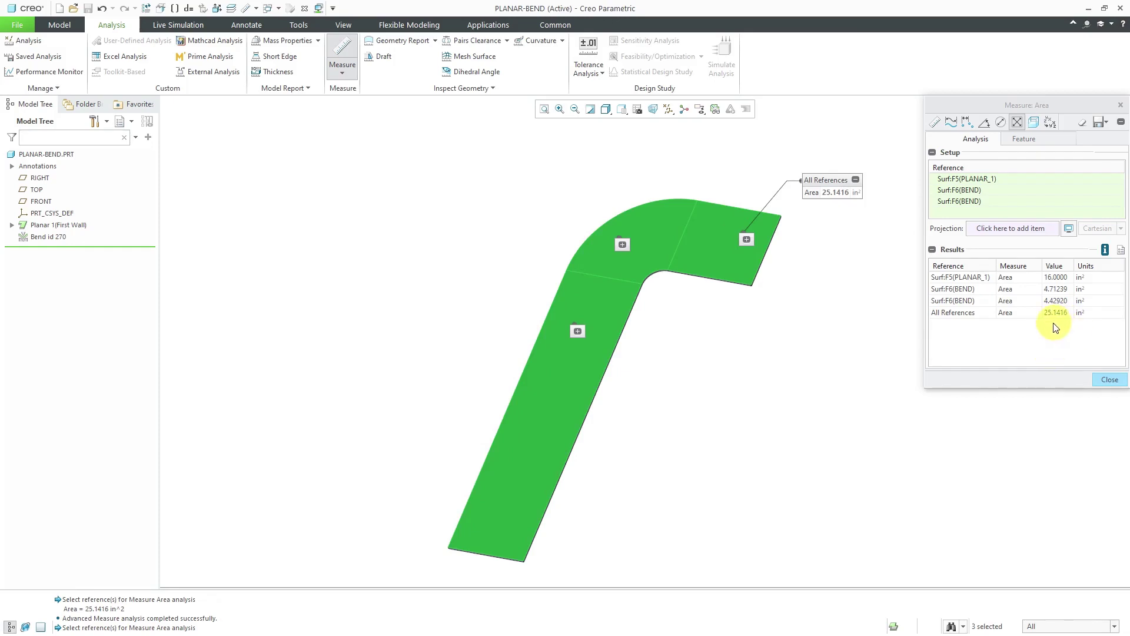
pyautogui.click(1110, 381)
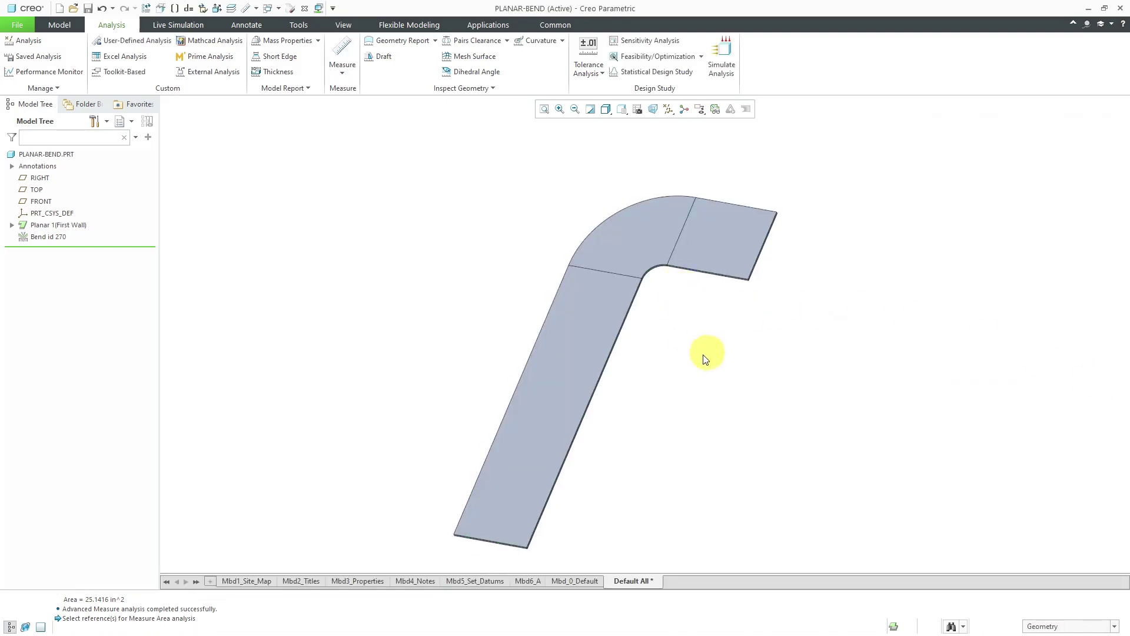
# Start a second Planar Bend from the Model tab and set it as a Roll bend.
pyautogui.scroll(-3, 652, 218)
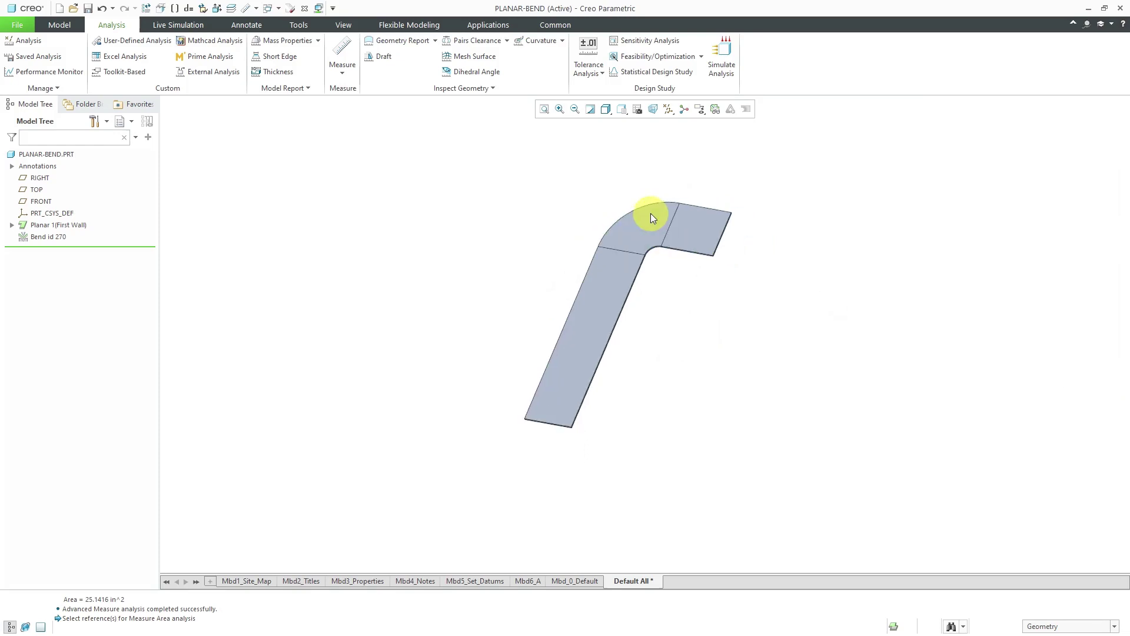
pyautogui.scroll(2, 609, 323)
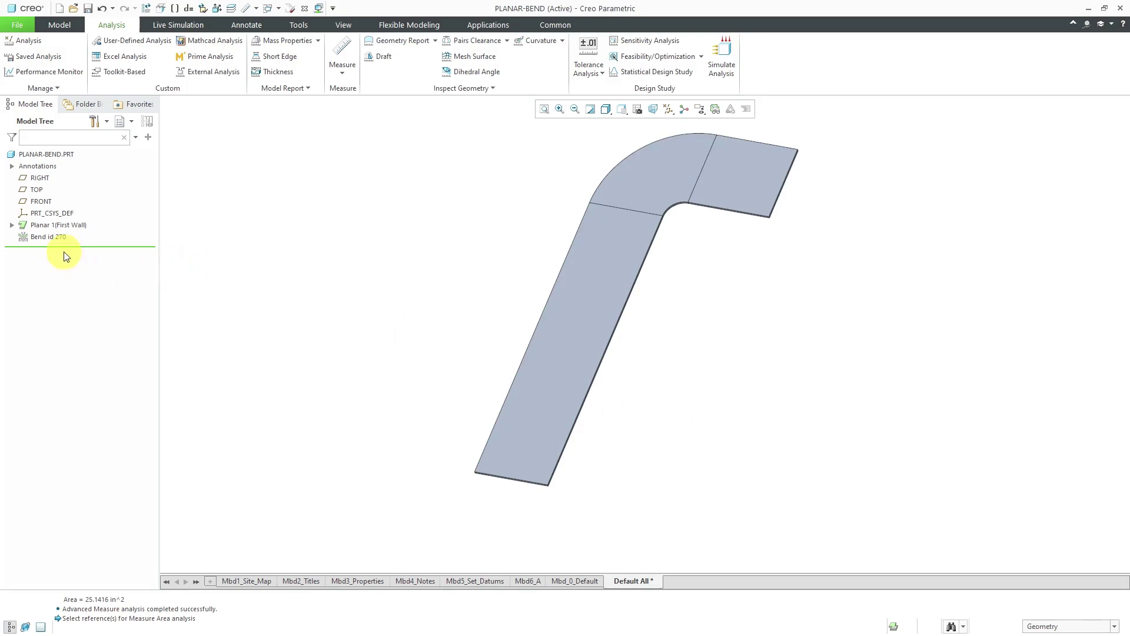
pyautogui.click(64, 26)
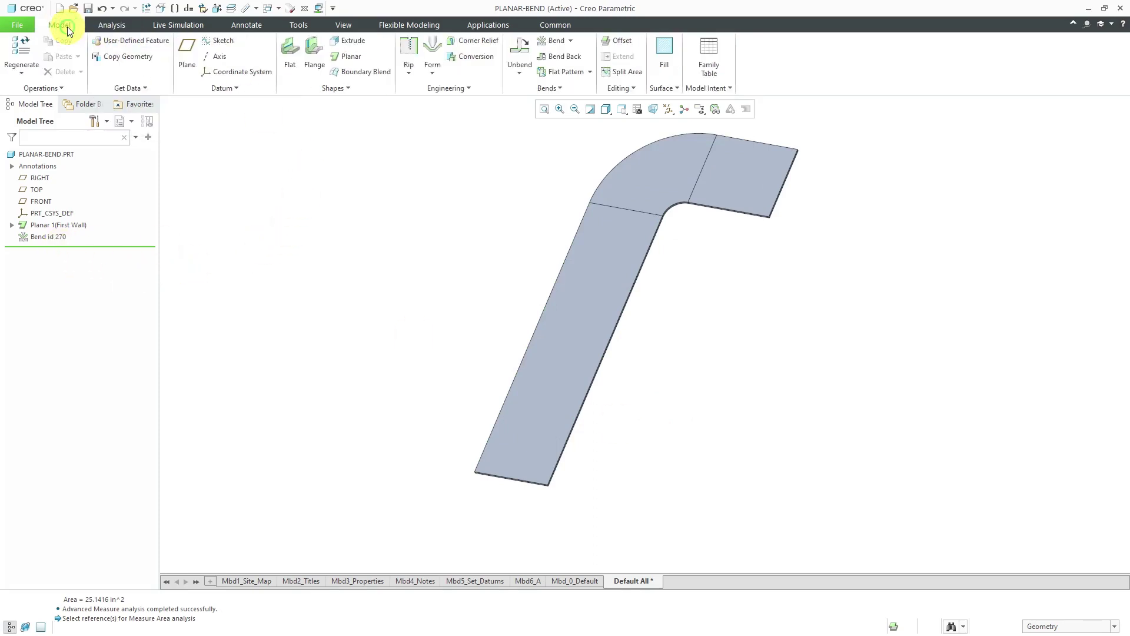
pyautogui.click(571, 41)
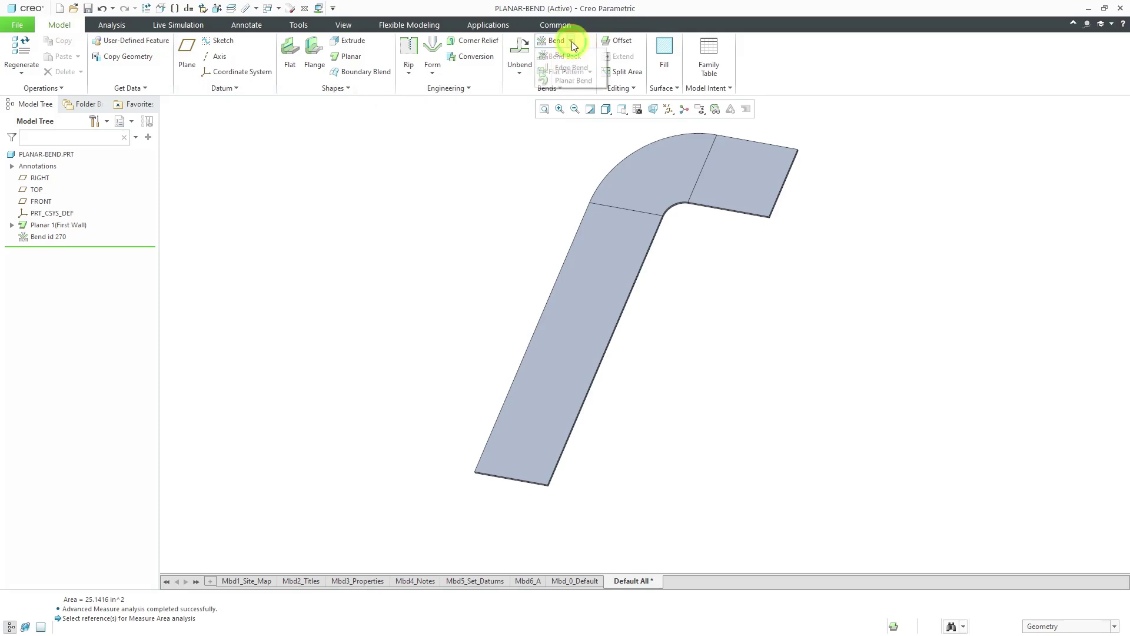
pyautogui.click(579, 81)
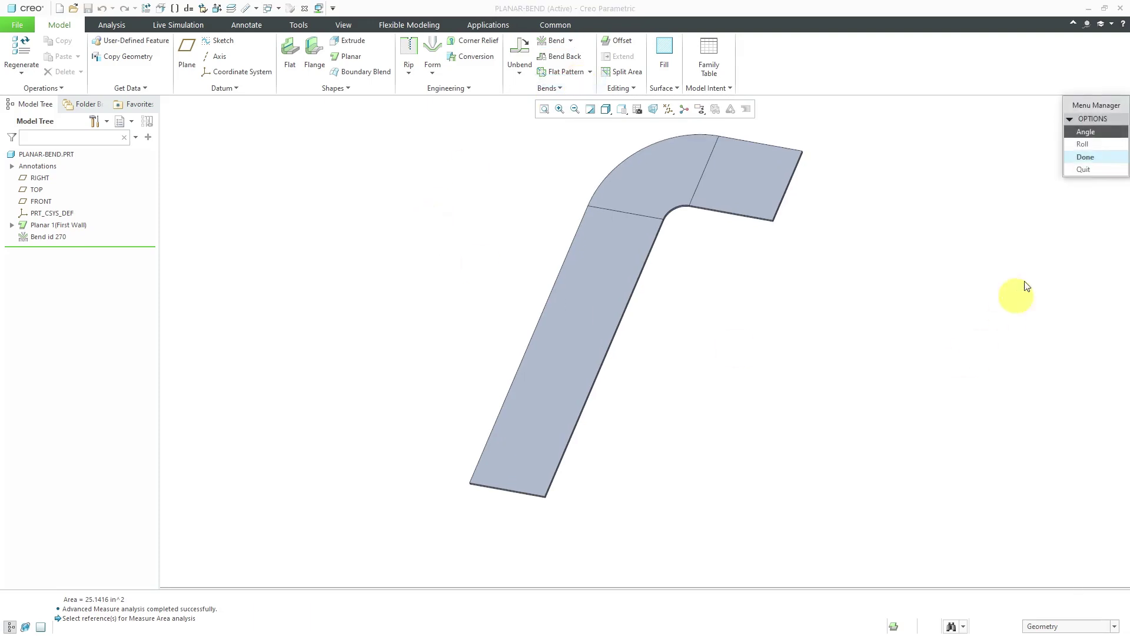
pyautogui.click(1086, 145)
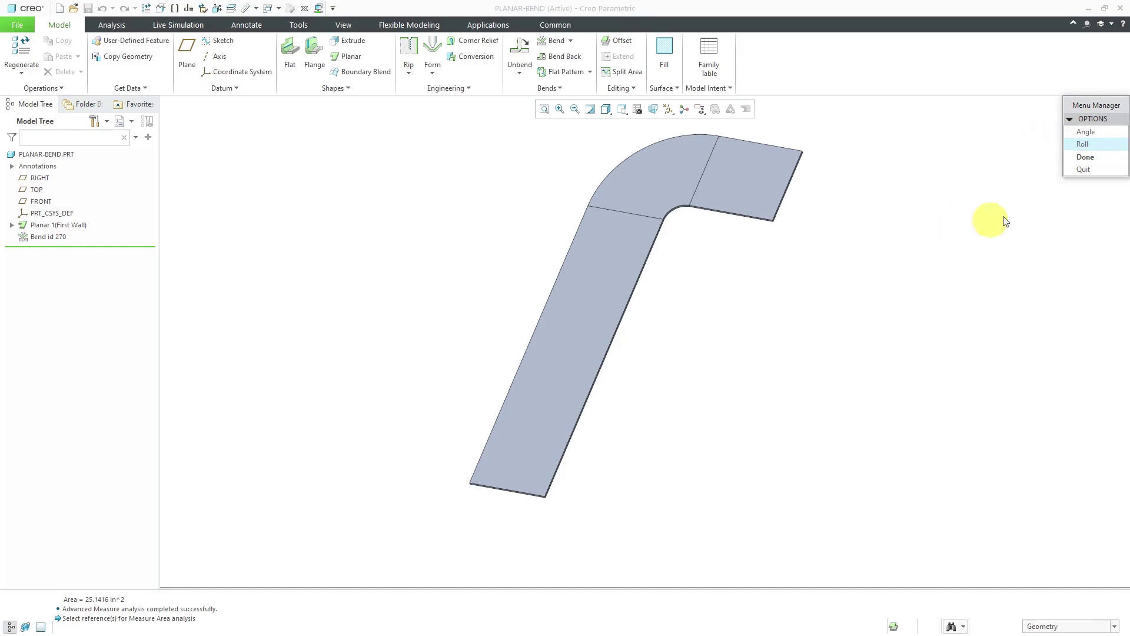
pyautogui.click(1083, 159)
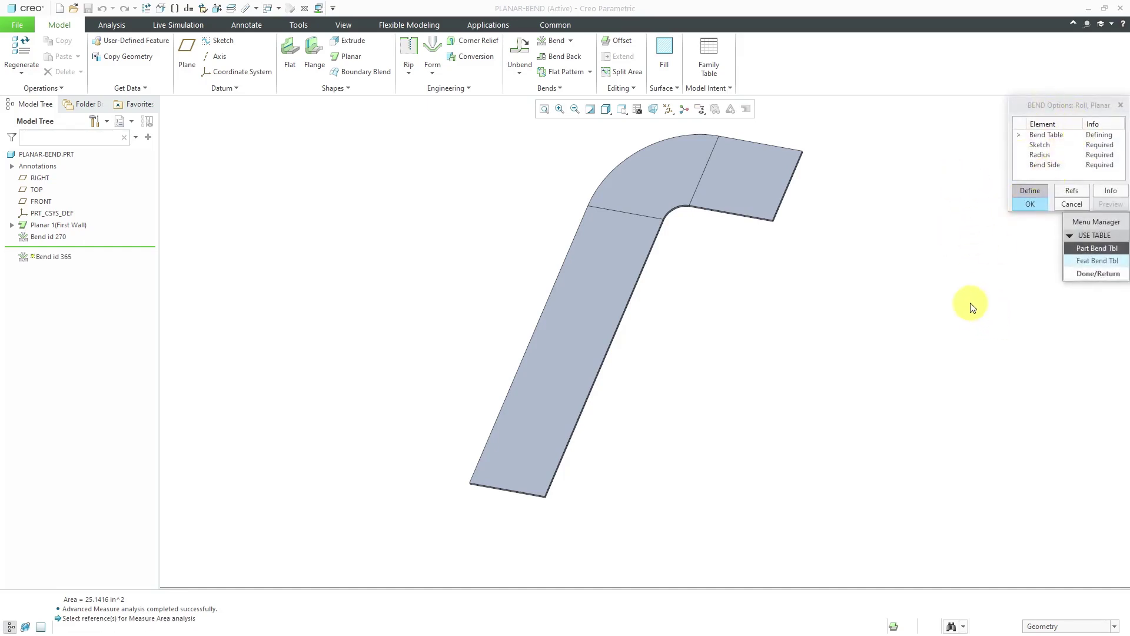
# Accept the part bend table and sketch on the long flat wall, oriented Bottom to the side face.
pyautogui.click(1099, 274)
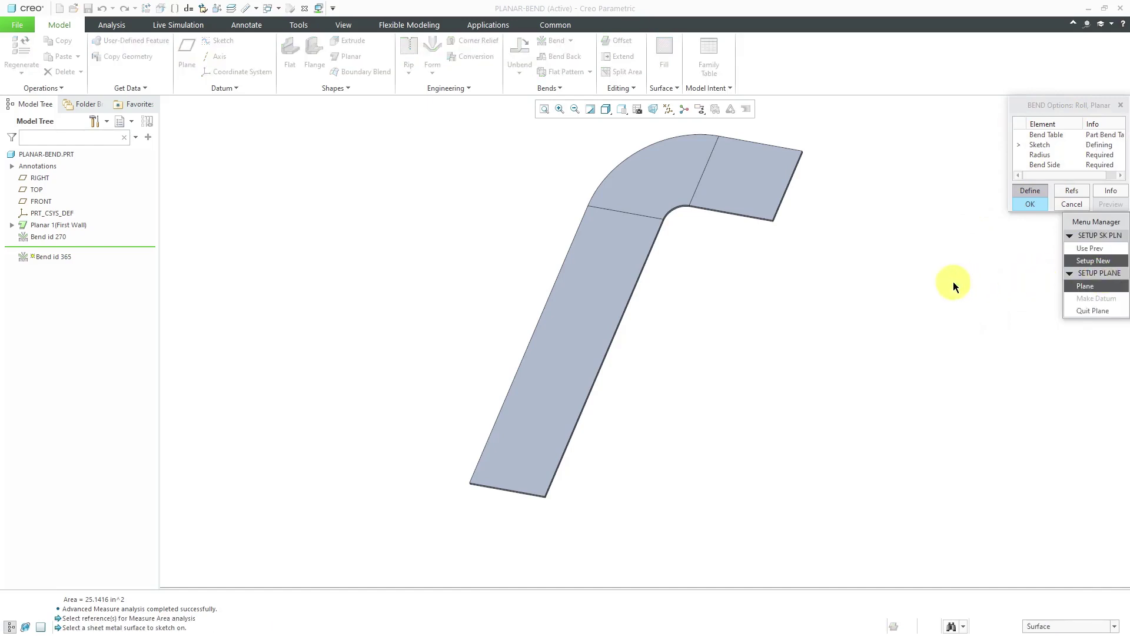
pyautogui.click(537, 404)
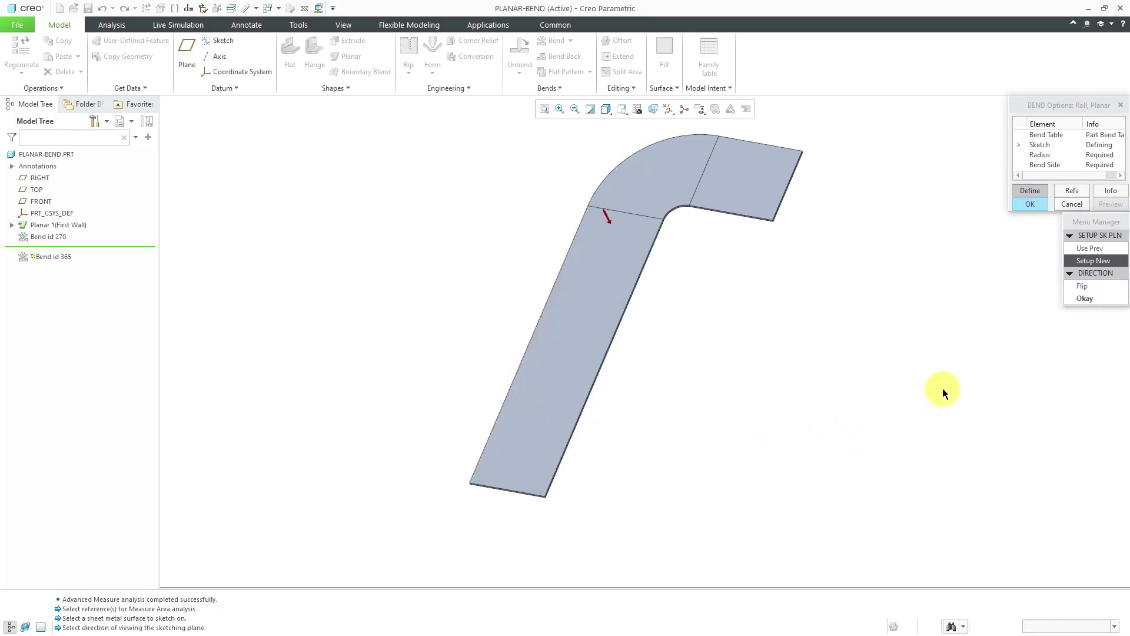
pyautogui.click(1081, 298)
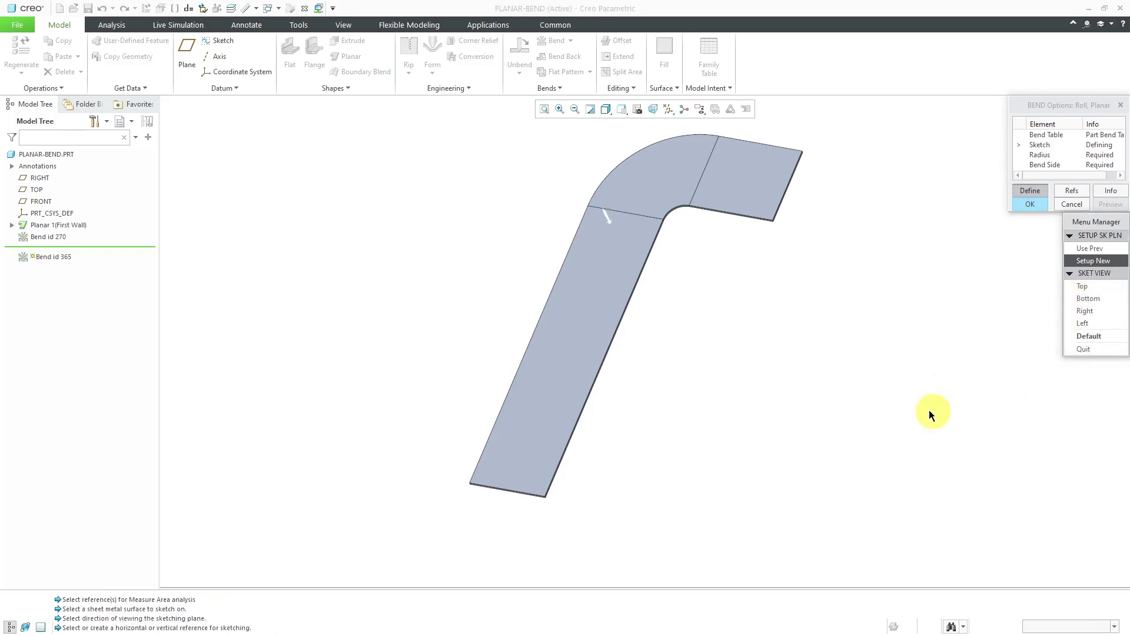
pyautogui.click(1088, 299)
pyautogui.scroll(8, 523, 497)
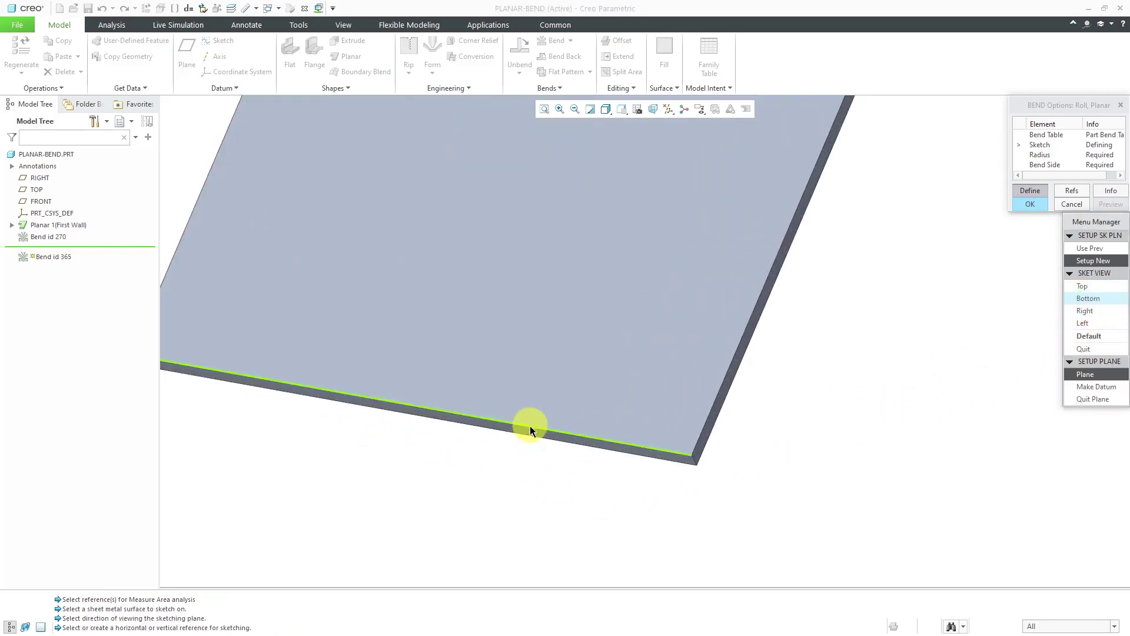
pyautogui.click(530, 434)
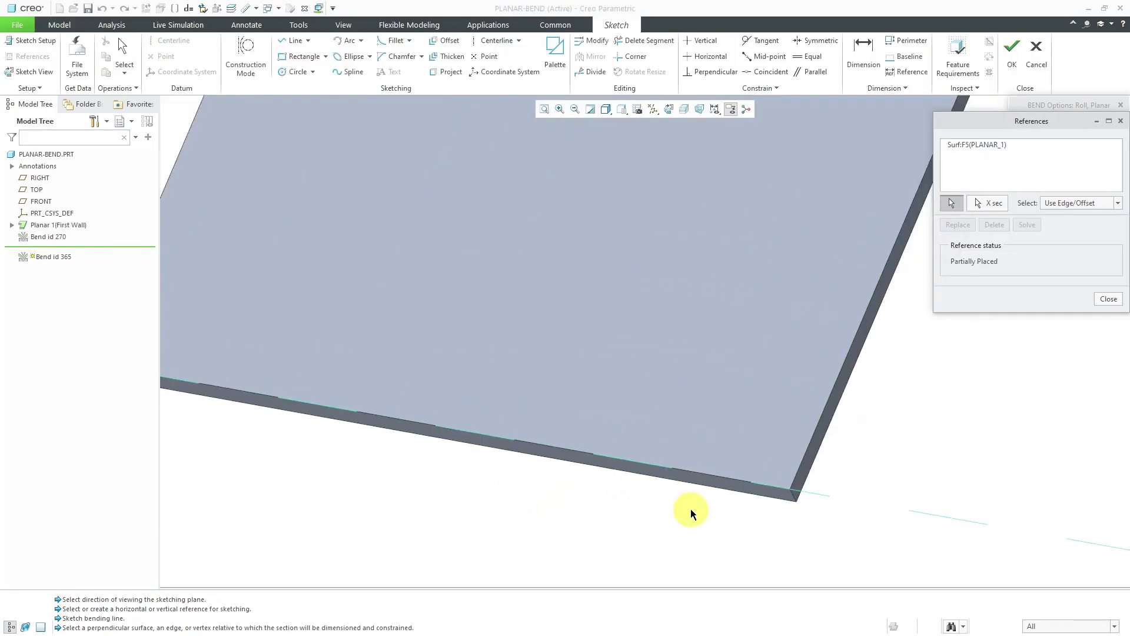
# Add the plate's right side and left edge as sketch references and close the list.
pyautogui.click(826, 431)
pyautogui.click(825, 429)
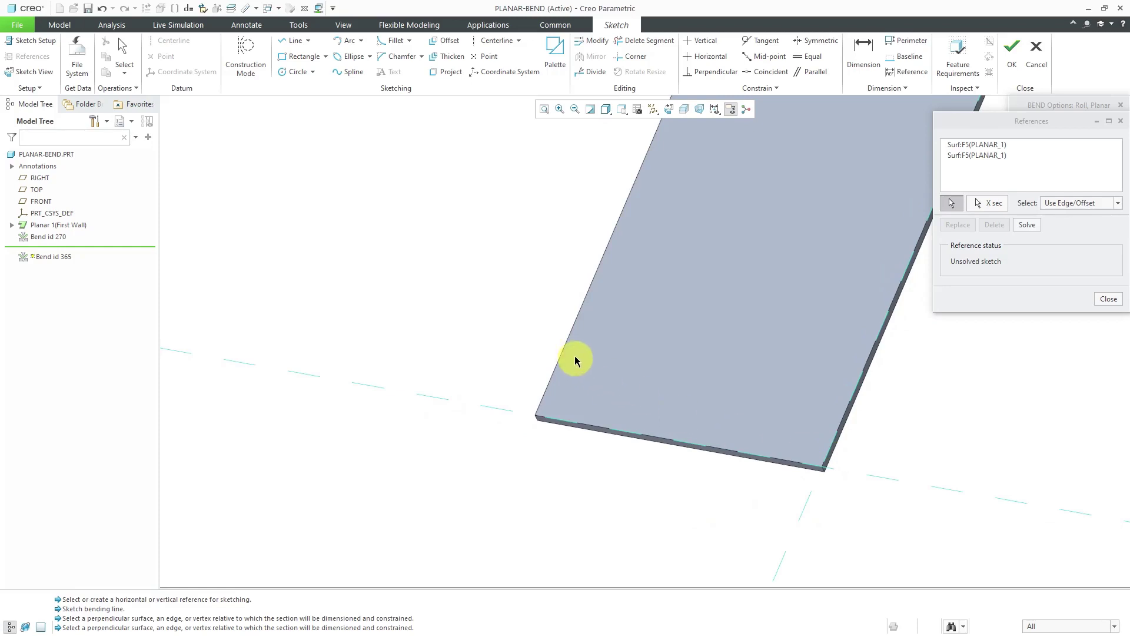
pyautogui.click(569, 349)
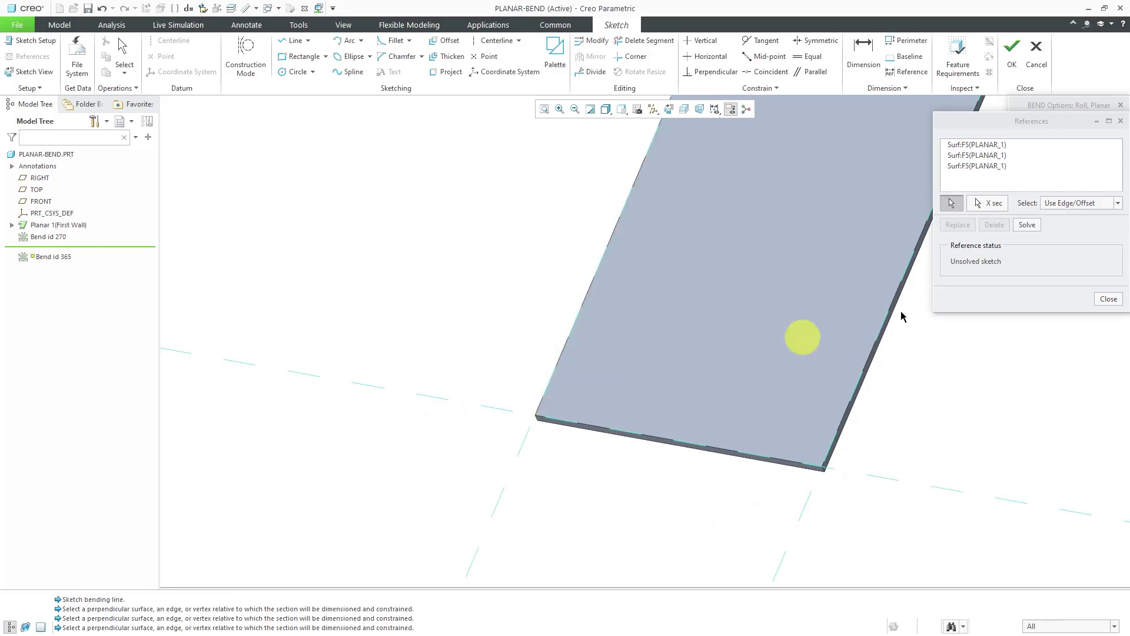
pyautogui.click(1109, 299)
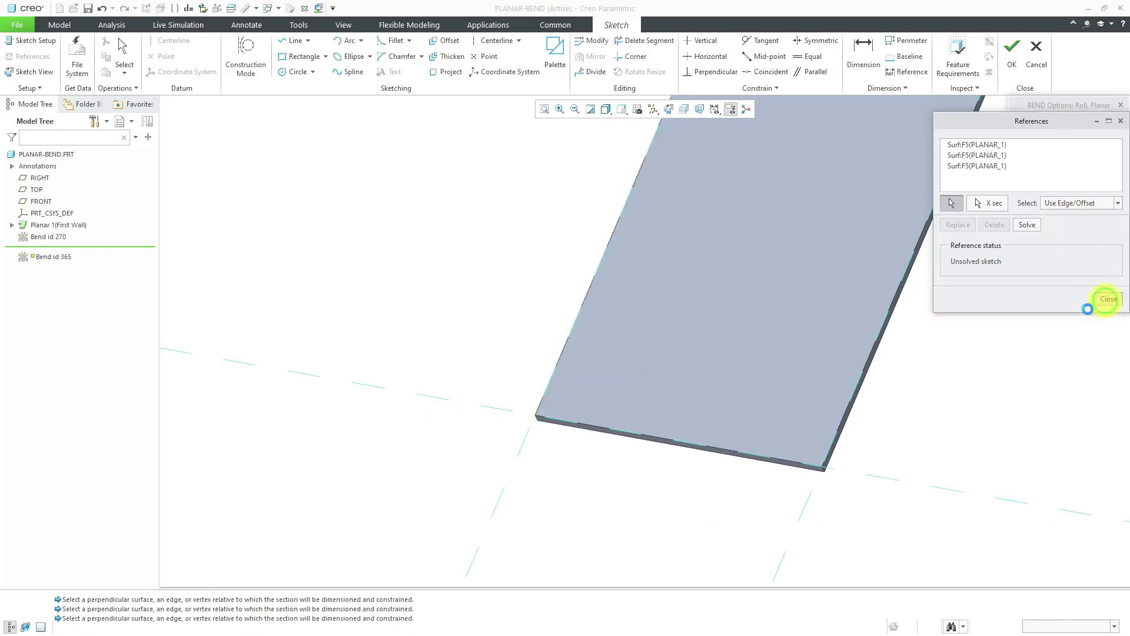
pyautogui.click(638, 450)
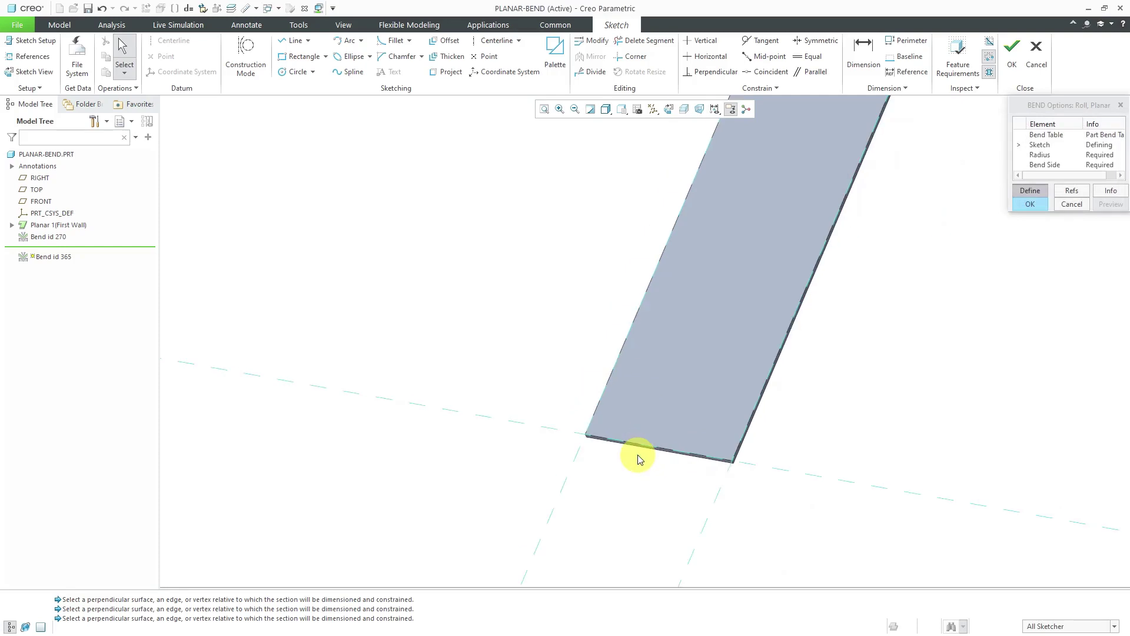
# Draw a bend line across the strip and set its distance from the end to 4.
pyautogui.click(1034, 206)
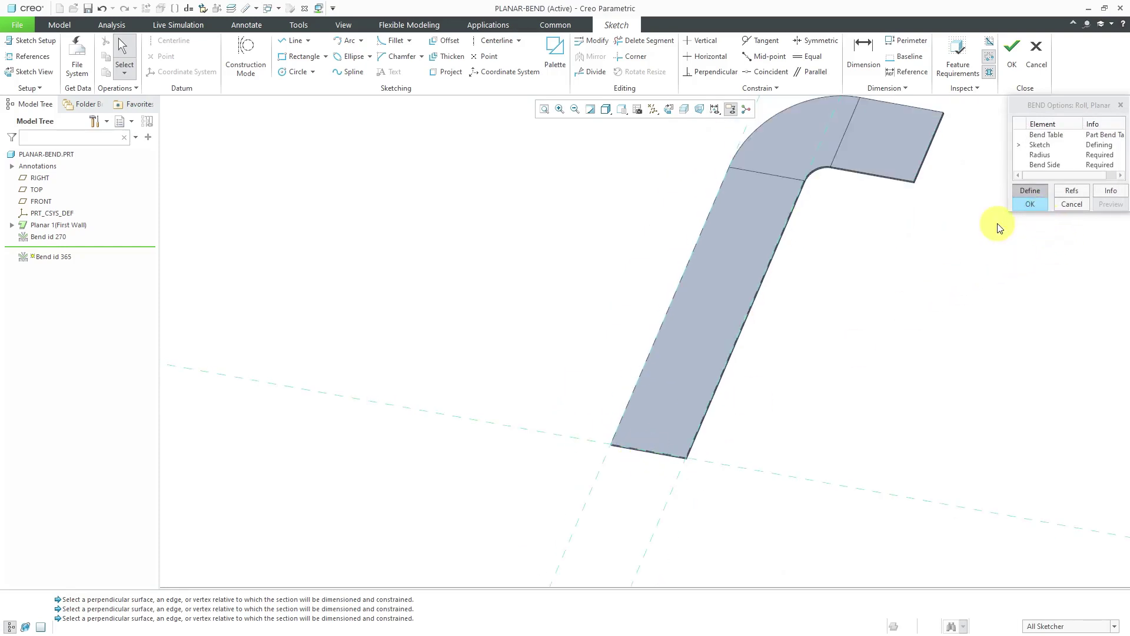
pyautogui.click(295, 41)
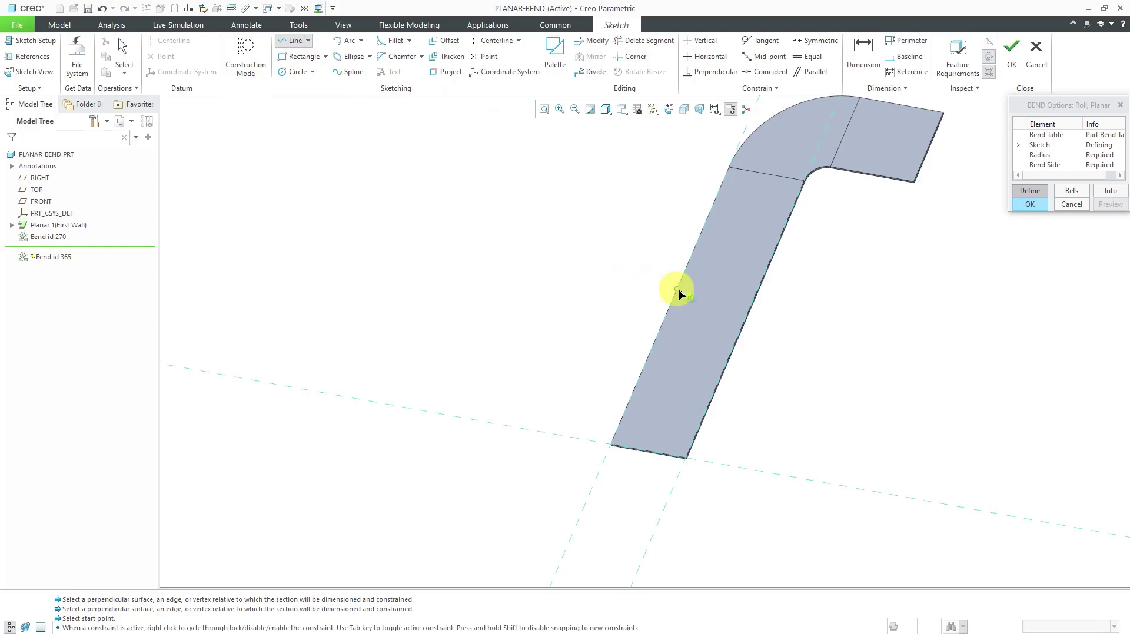
pyautogui.click(678, 290)
pyautogui.click(751, 302)
pyautogui.middleClick(870, 313)
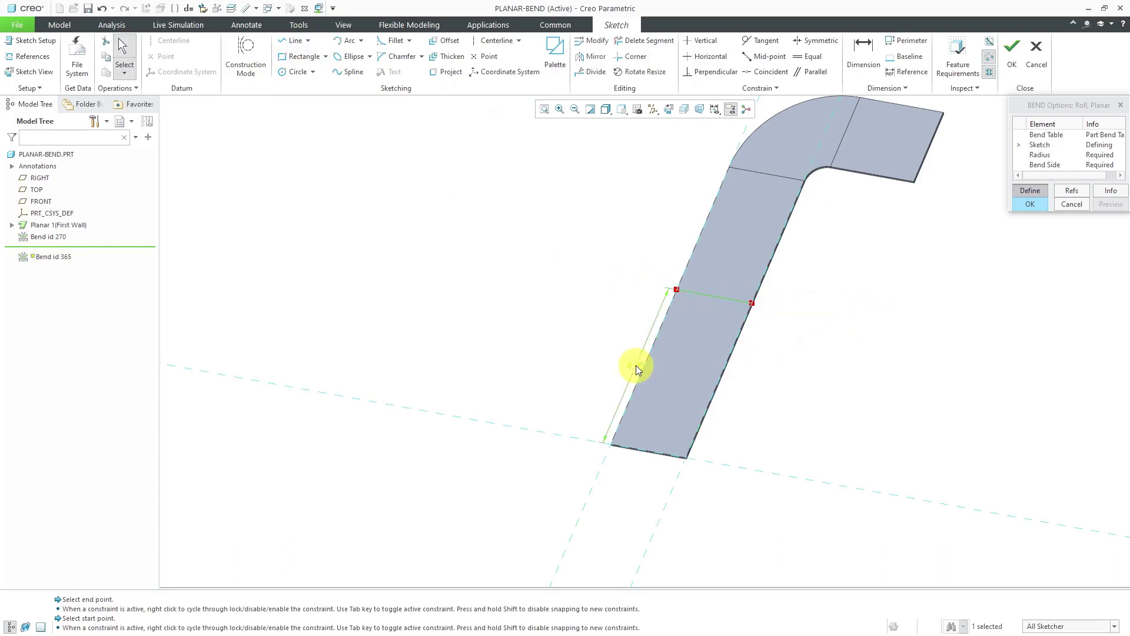
pyautogui.doubleClick(636, 365)
pyautogui.write('4')
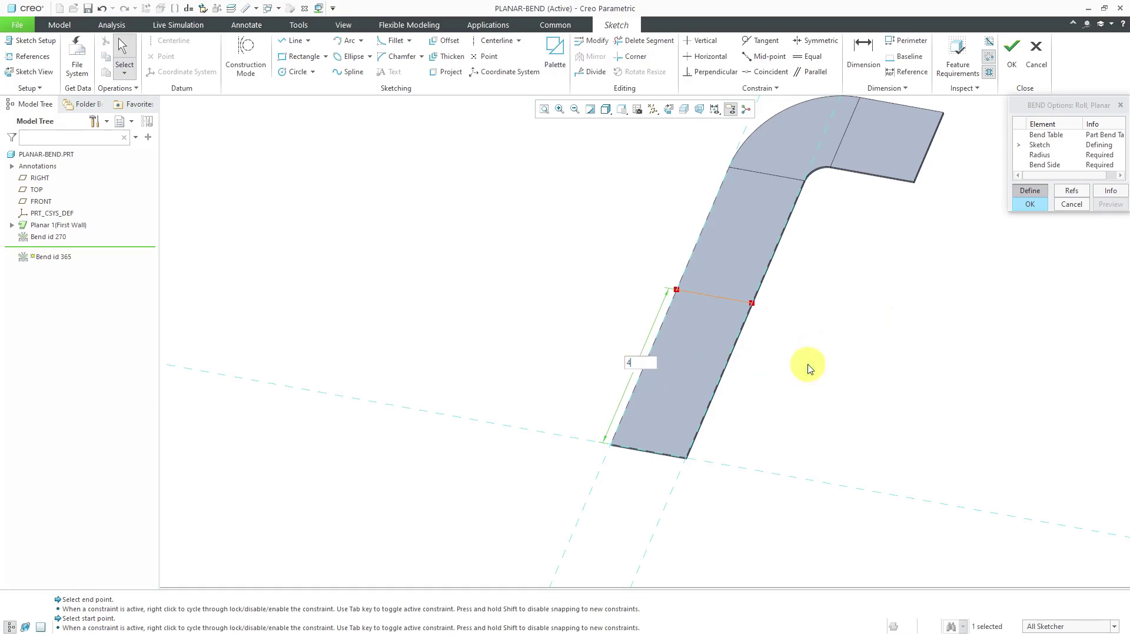
pyautogui.press('Return')
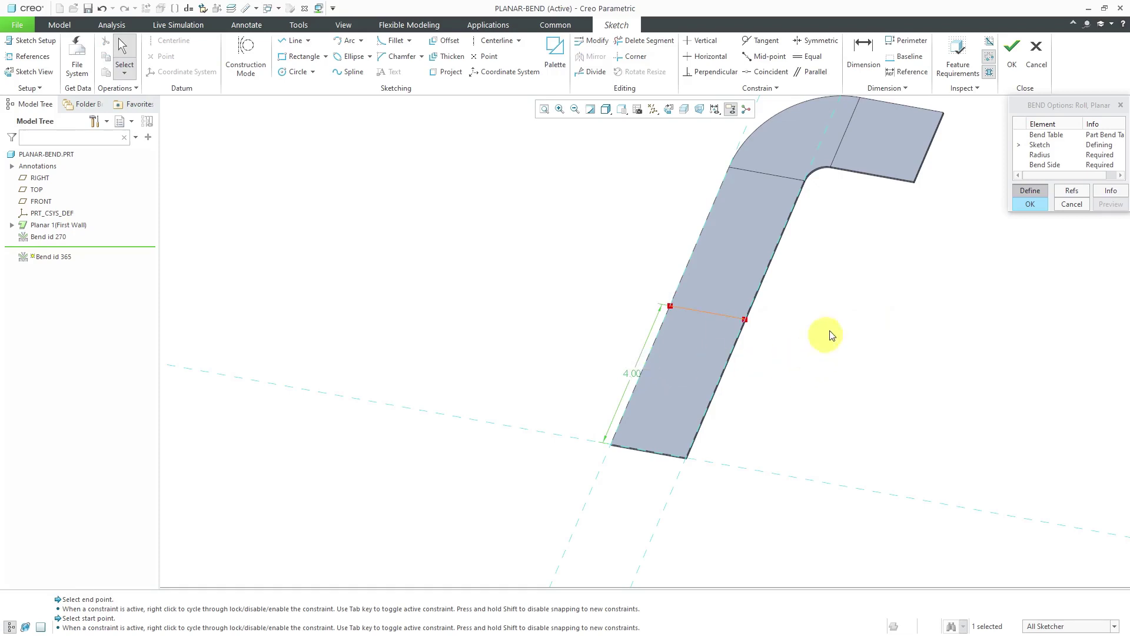
# Accept the bend-line sketch, then flip and confirm the side to be bent.
pyautogui.rightClick(876, 298)
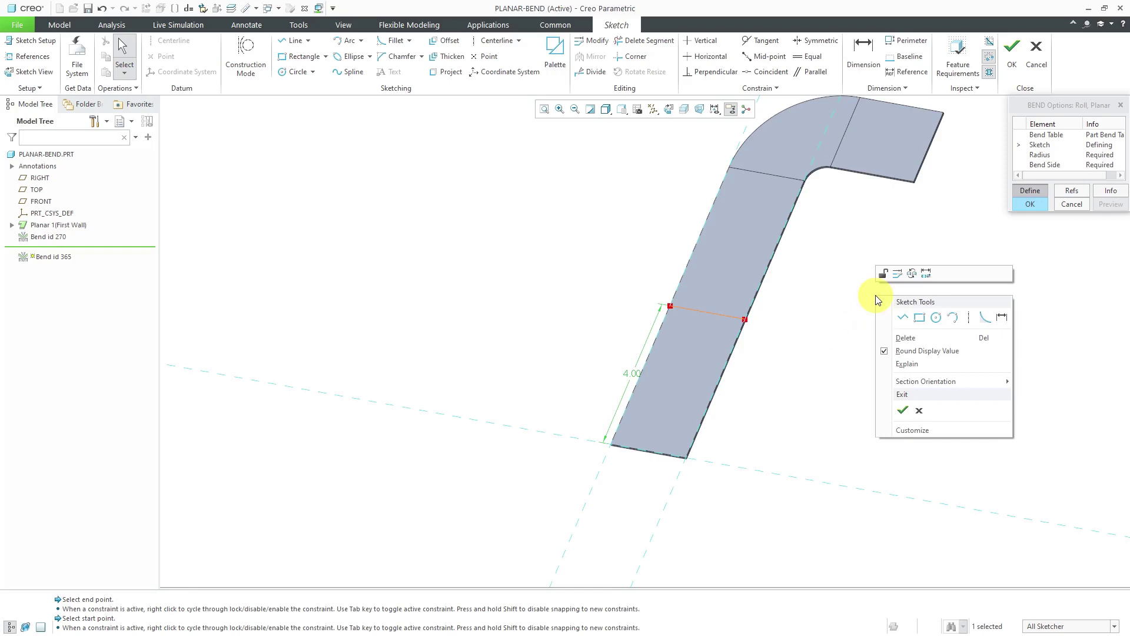
pyautogui.click(904, 411)
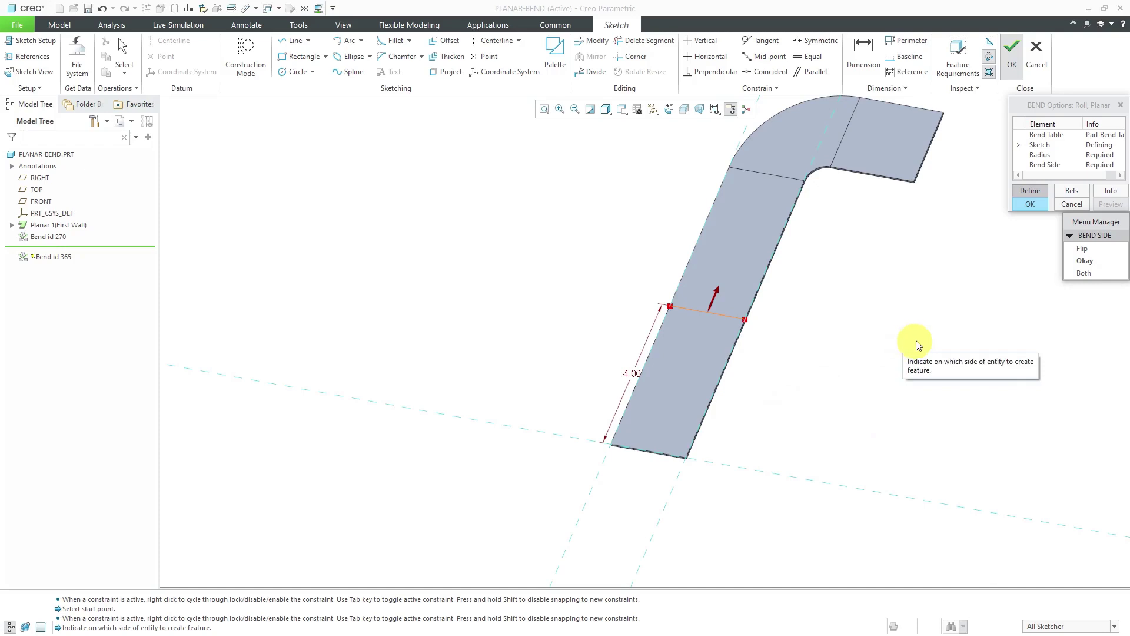
pyautogui.click(1080, 248)
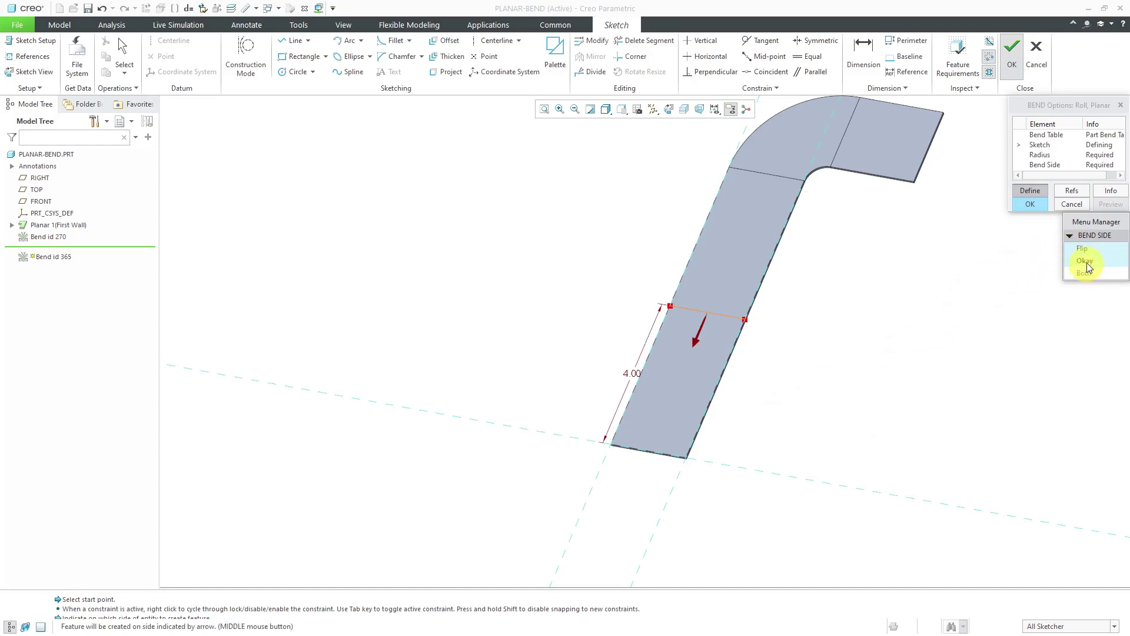
pyautogui.click(1088, 263)
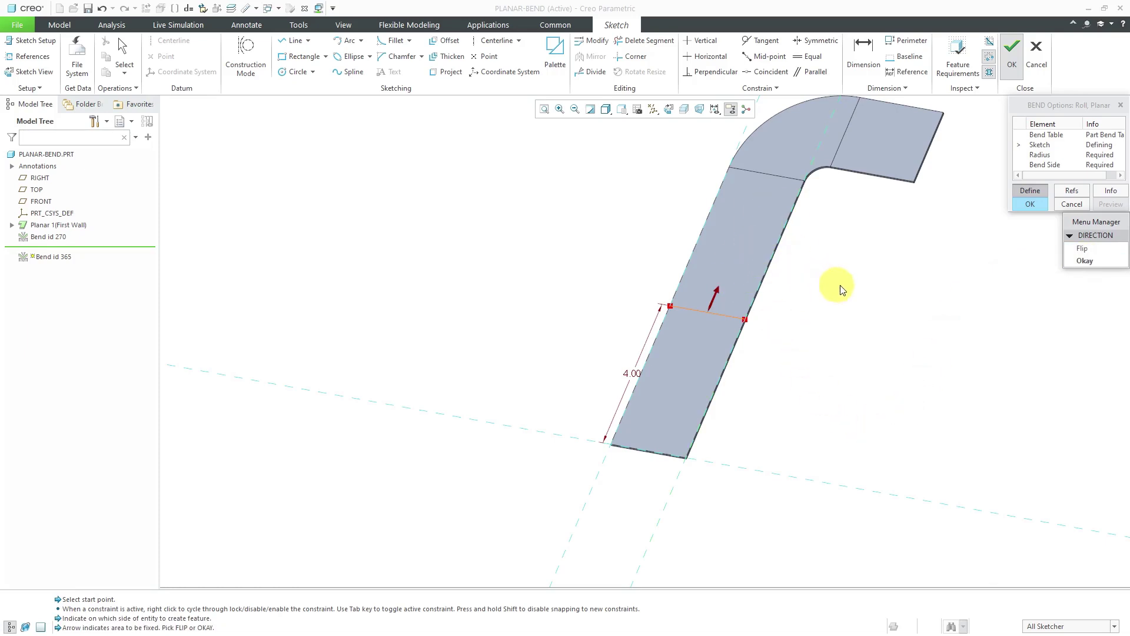
# Accept the fixed-area direction and enter a 0.5 bend radius.
pyautogui.click(1084, 262)
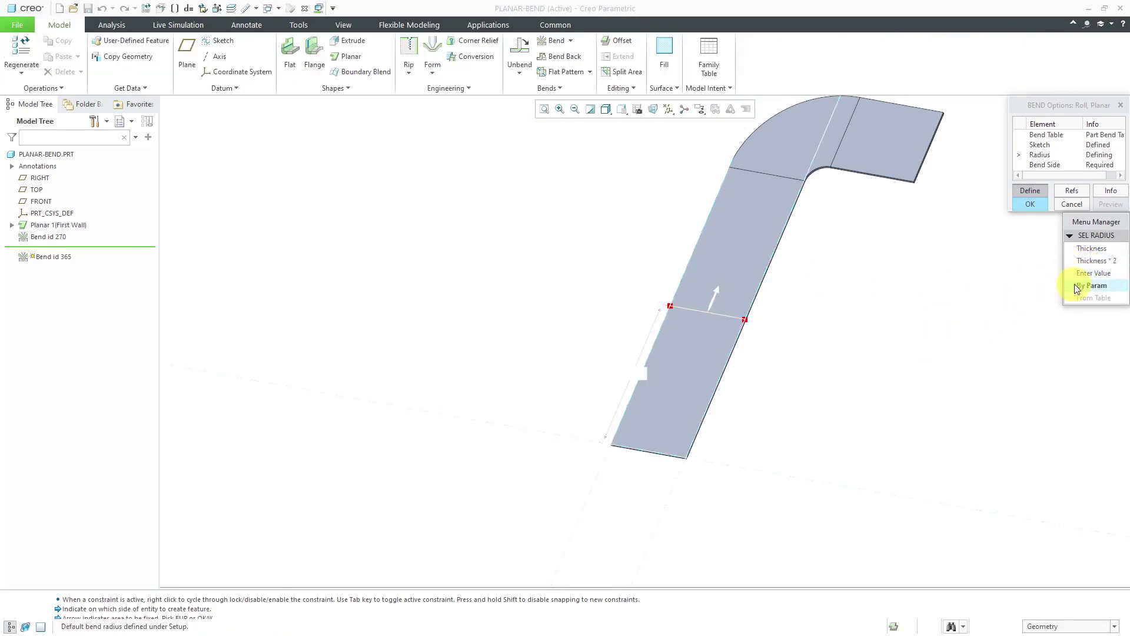
pyautogui.click(1090, 274)
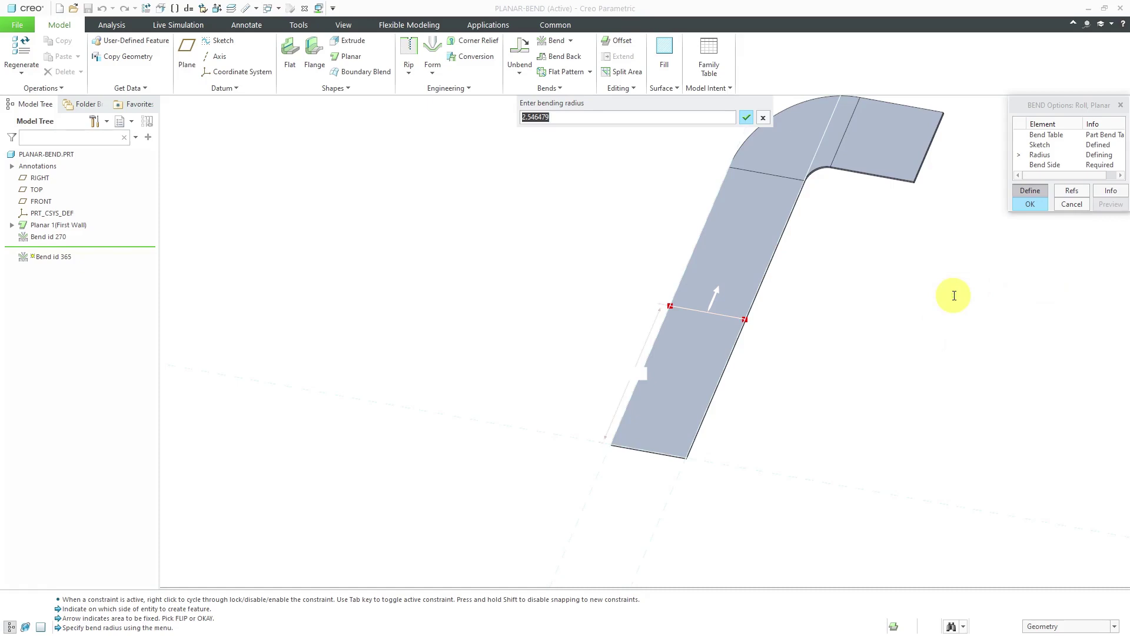
pyautogui.write('.5')
pyautogui.press('Return')
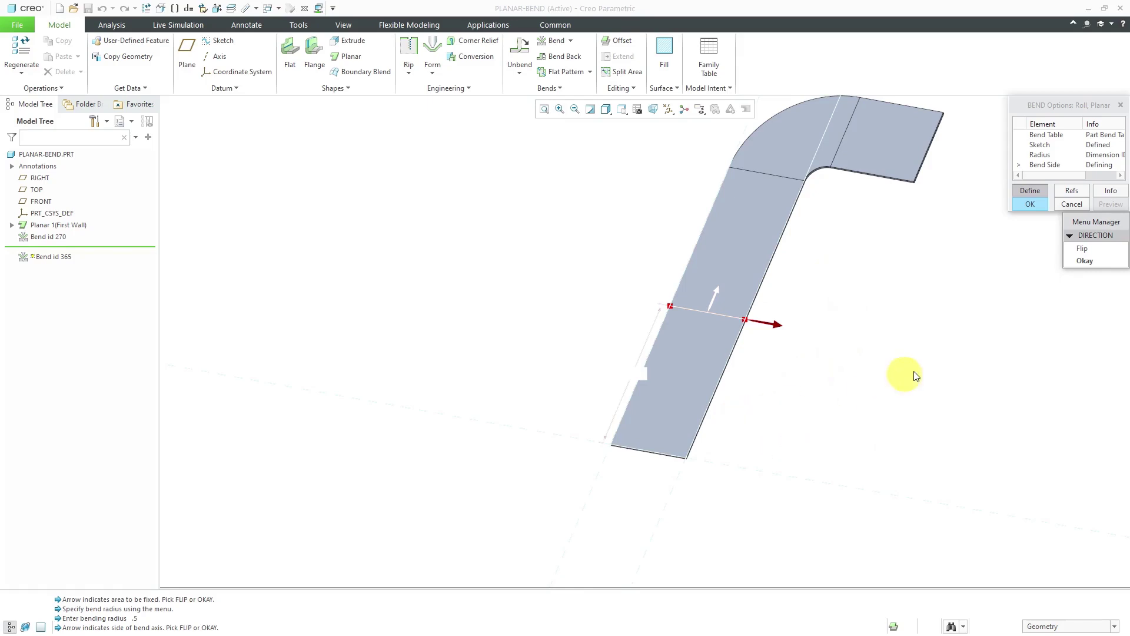
# Flip the bend axis side, preview the roll bend, and complete it.
pyautogui.click(1092, 255)
pyautogui.click(1091, 261)
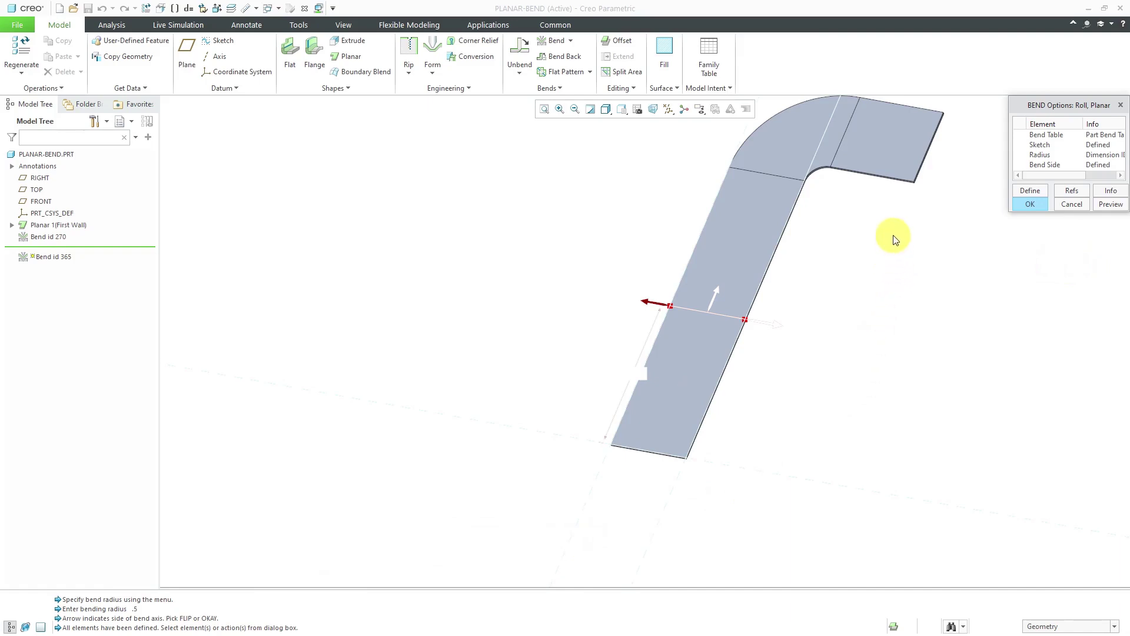
pyautogui.click(1090, 206)
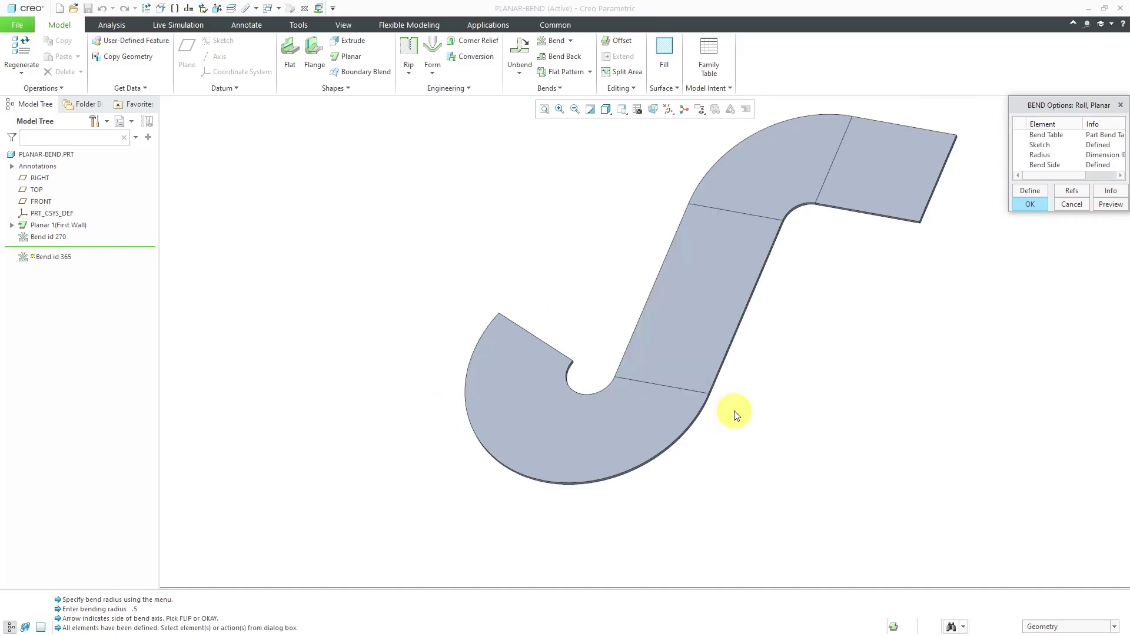
pyautogui.click(1024, 205)
pyautogui.click(886, 292)
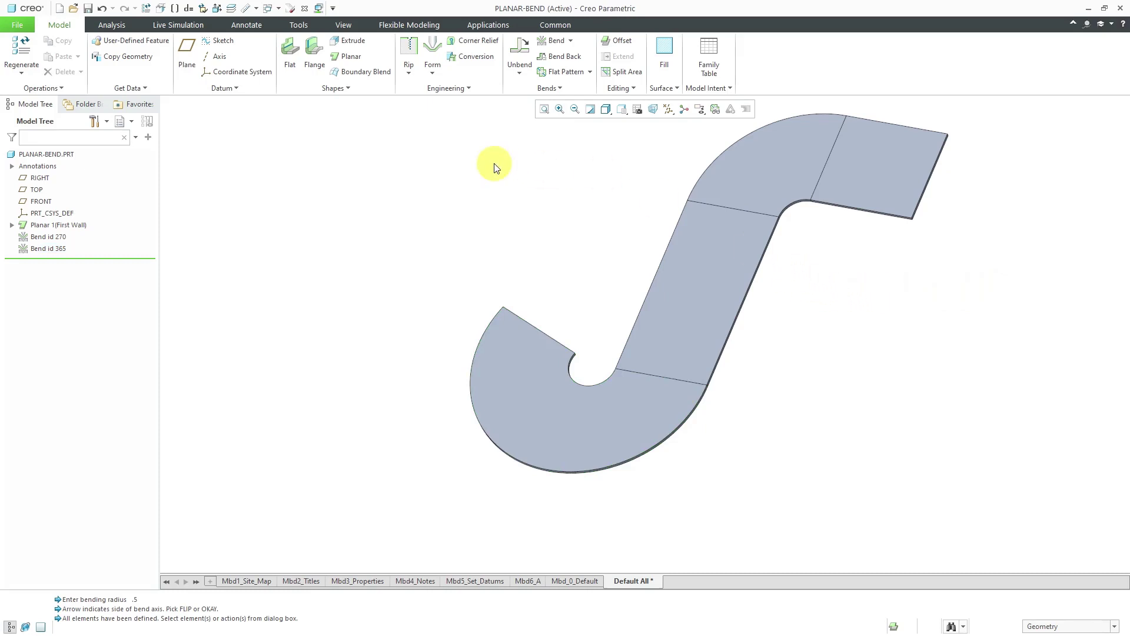
# Measure the diameter of both bends' inner edges, reading 1.00 (0.500 radius).
pyautogui.click(117, 26)
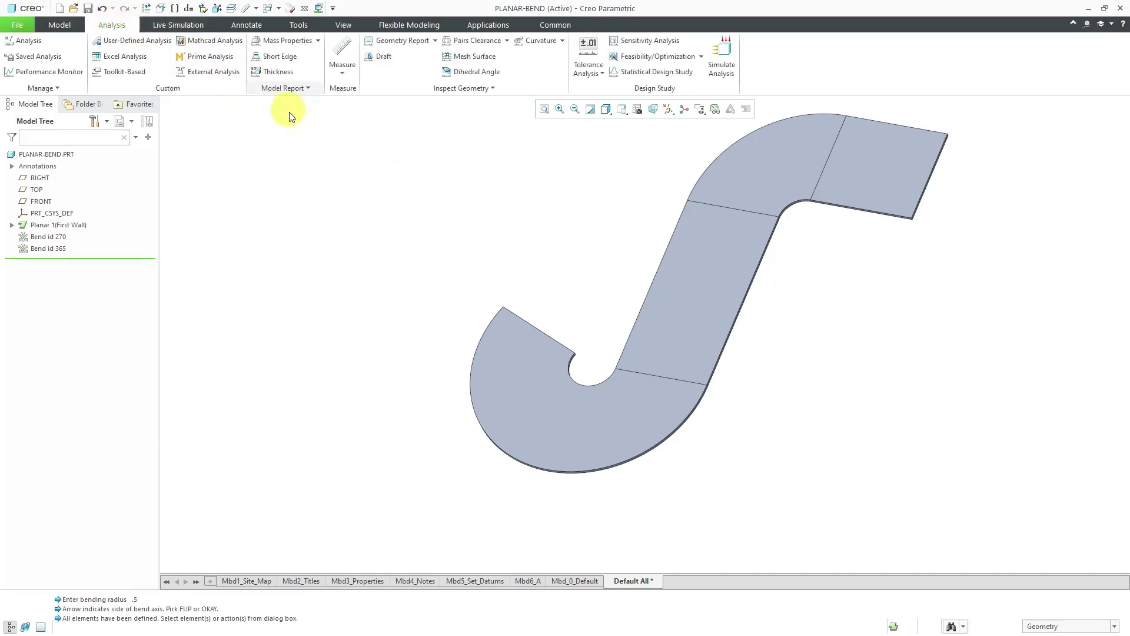
pyautogui.click(343, 73)
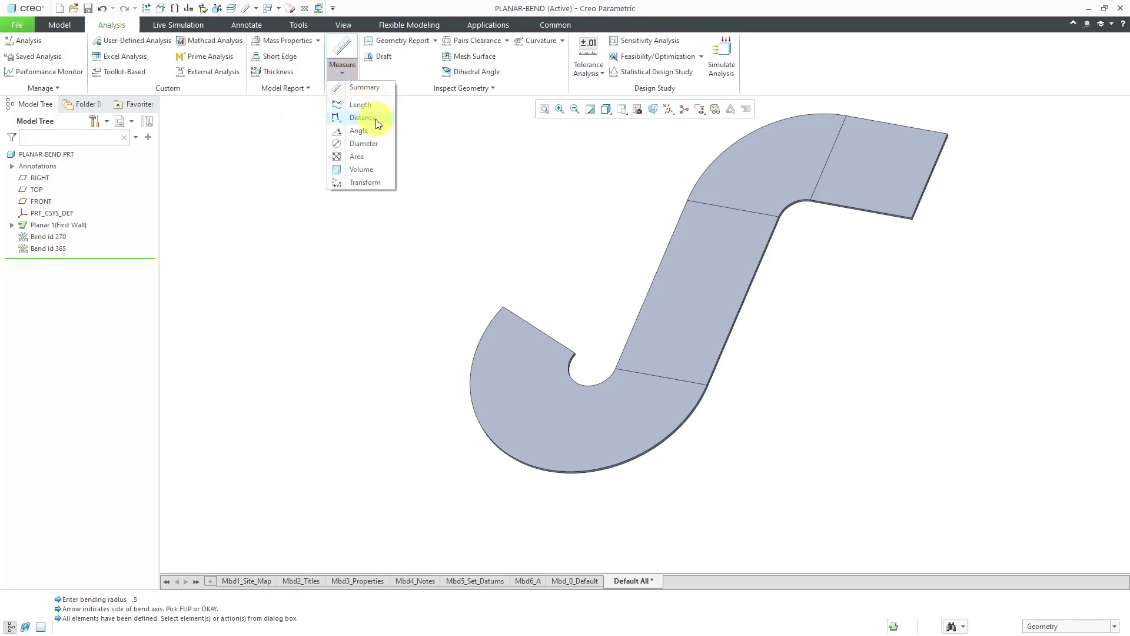
pyautogui.click(380, 148)
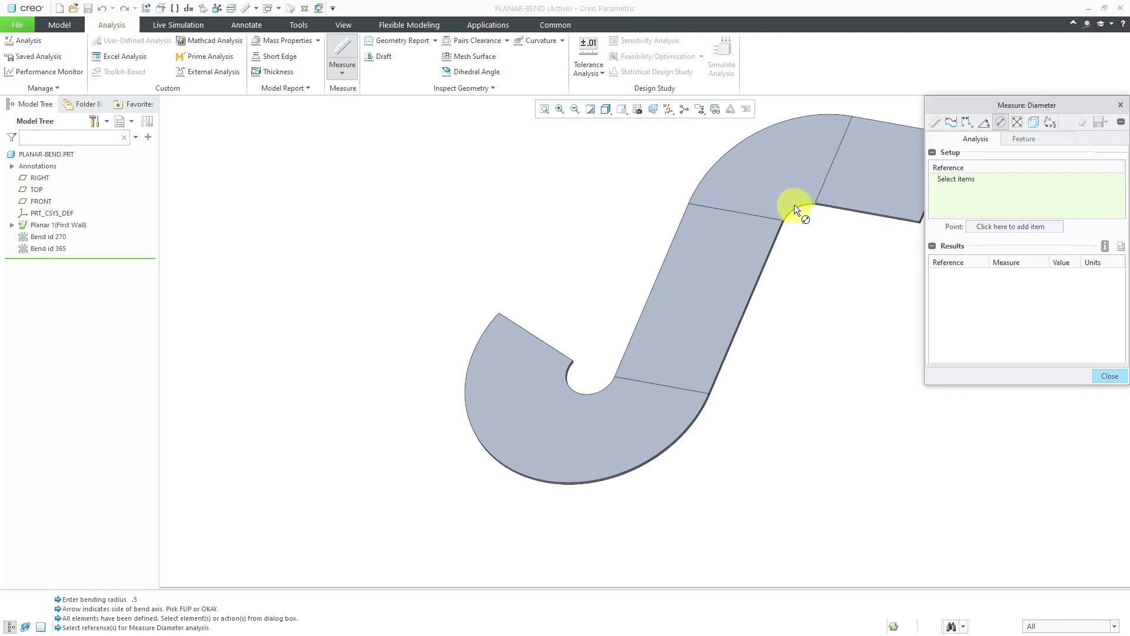
pyautogui.click(793, 208)
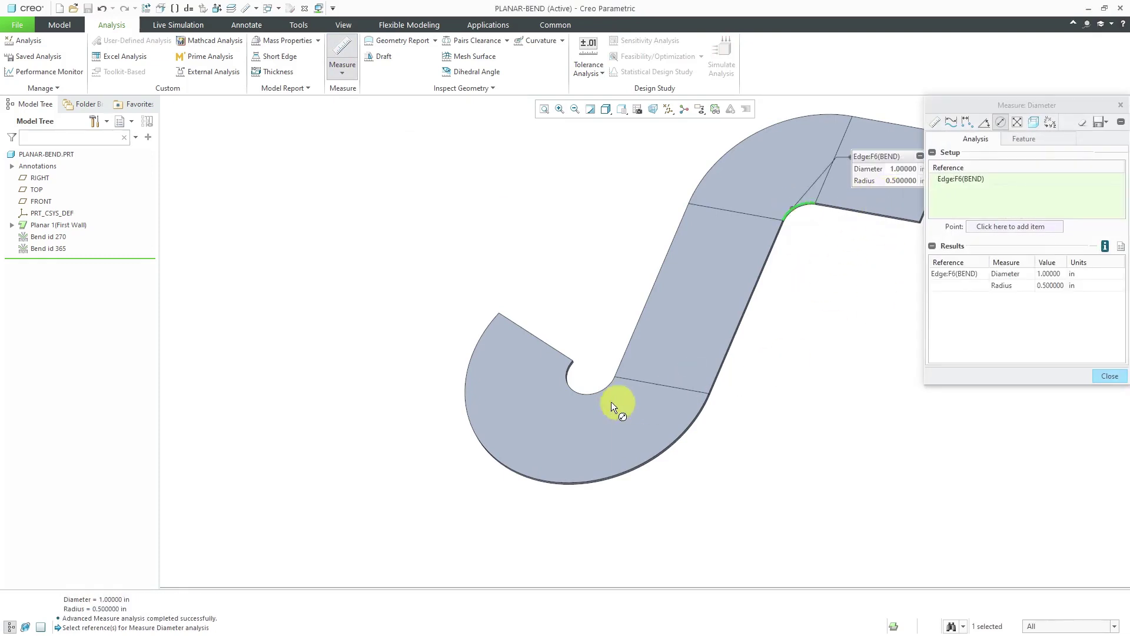
pyautogui.click(591, 391)
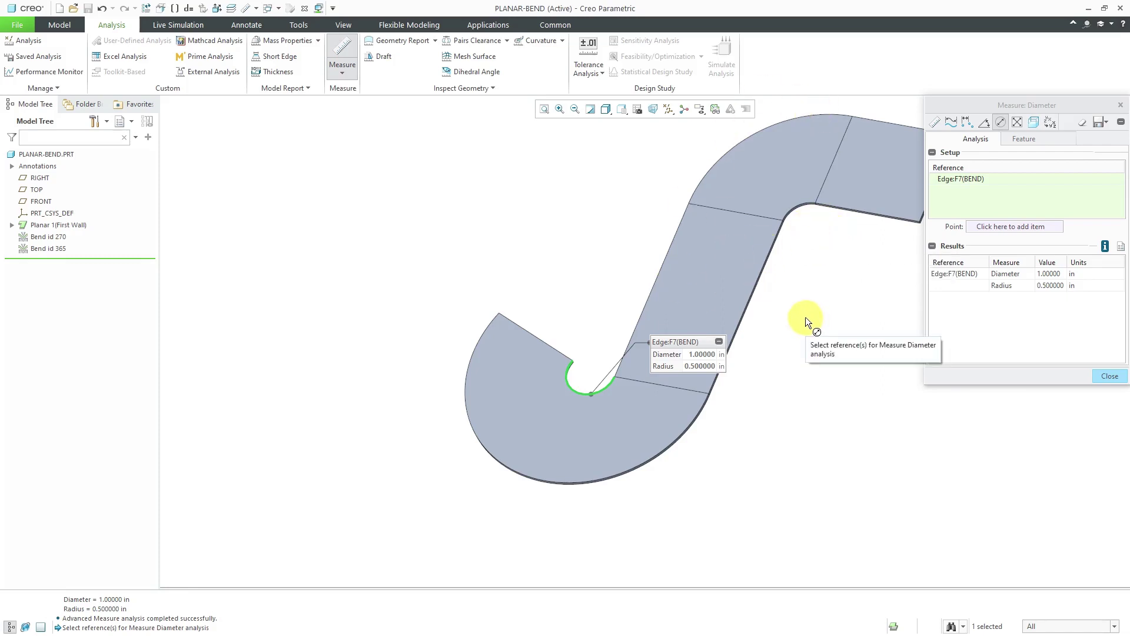
pyautogui.scroll(-2, 500, 281)
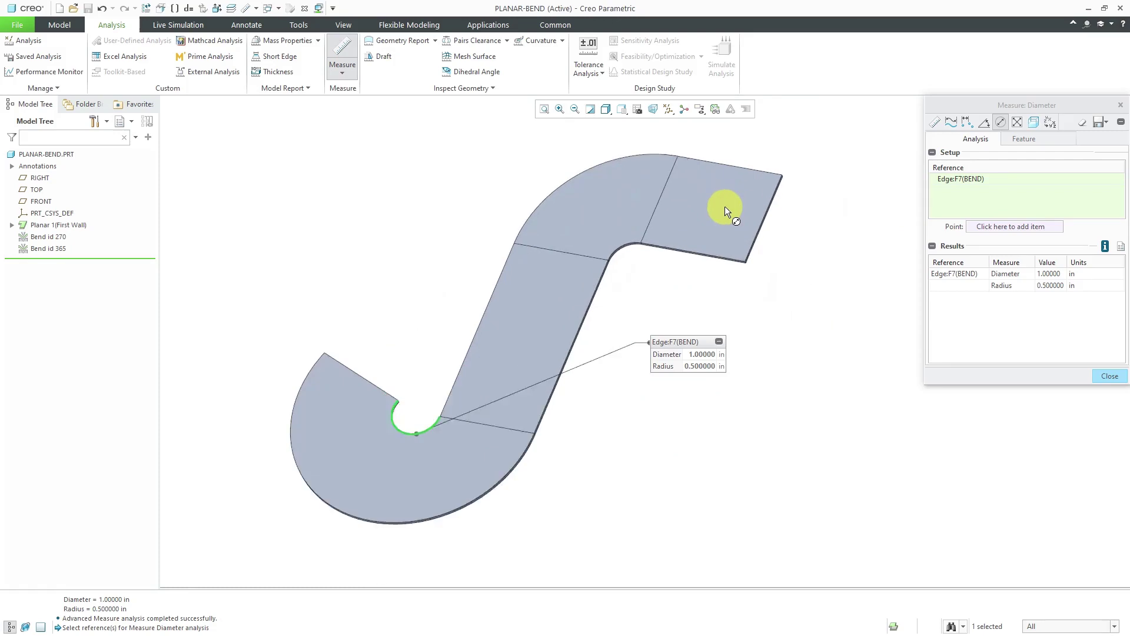
pyautogui.scroll(2, 714, 210)
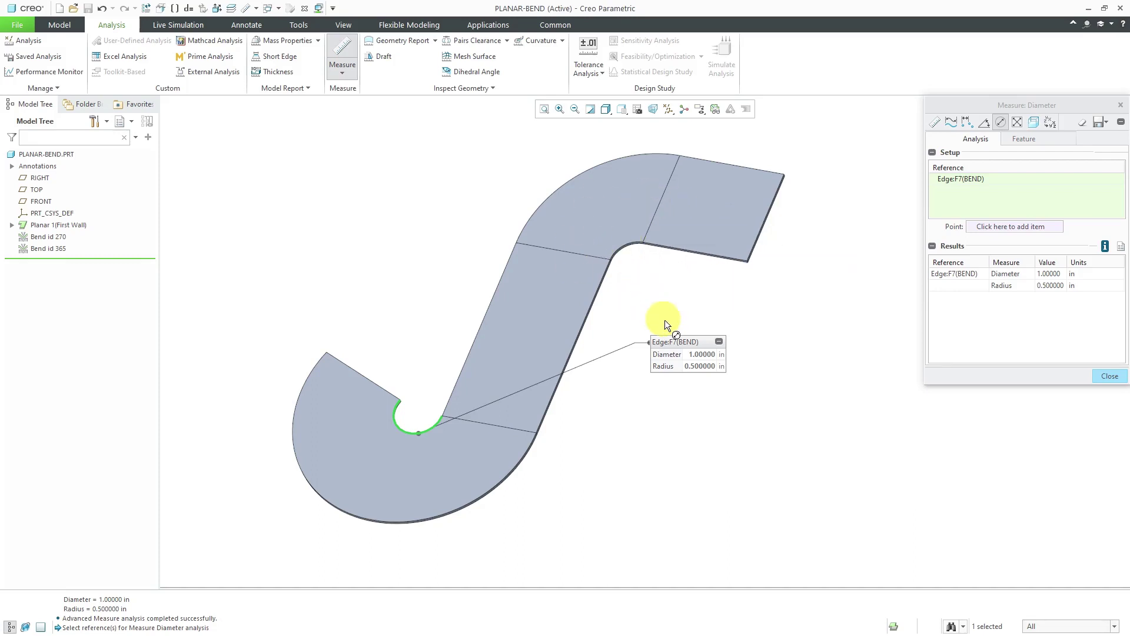
pyautogui.click(1102, 375)
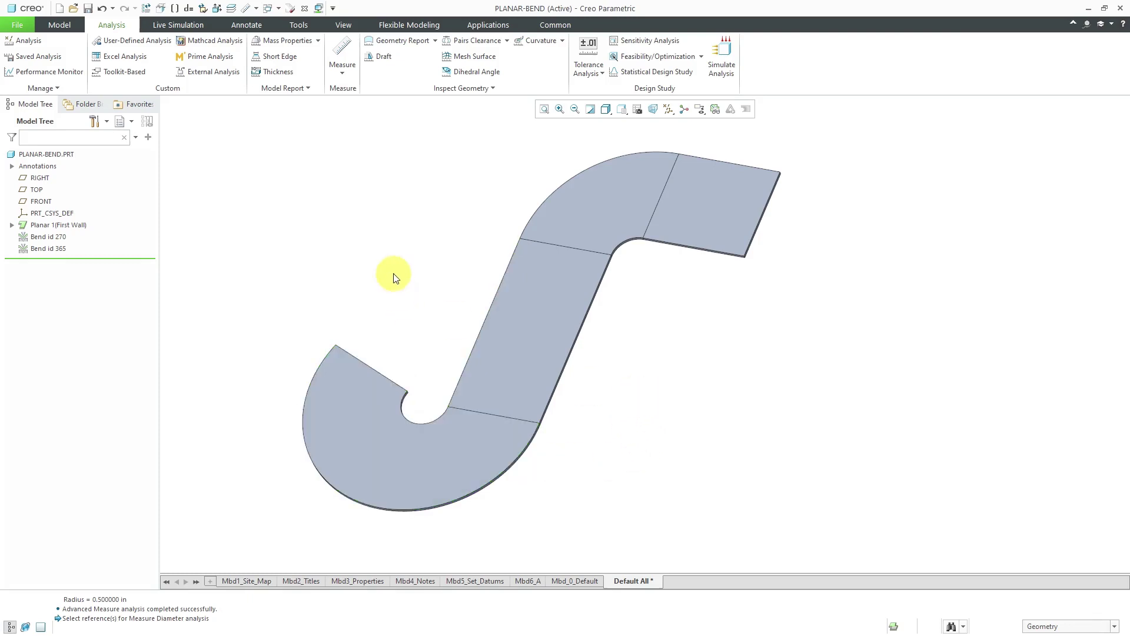
# Switch back to the Model tab with the J-shaped strip displayed.
pyautogui.click(61, 24)
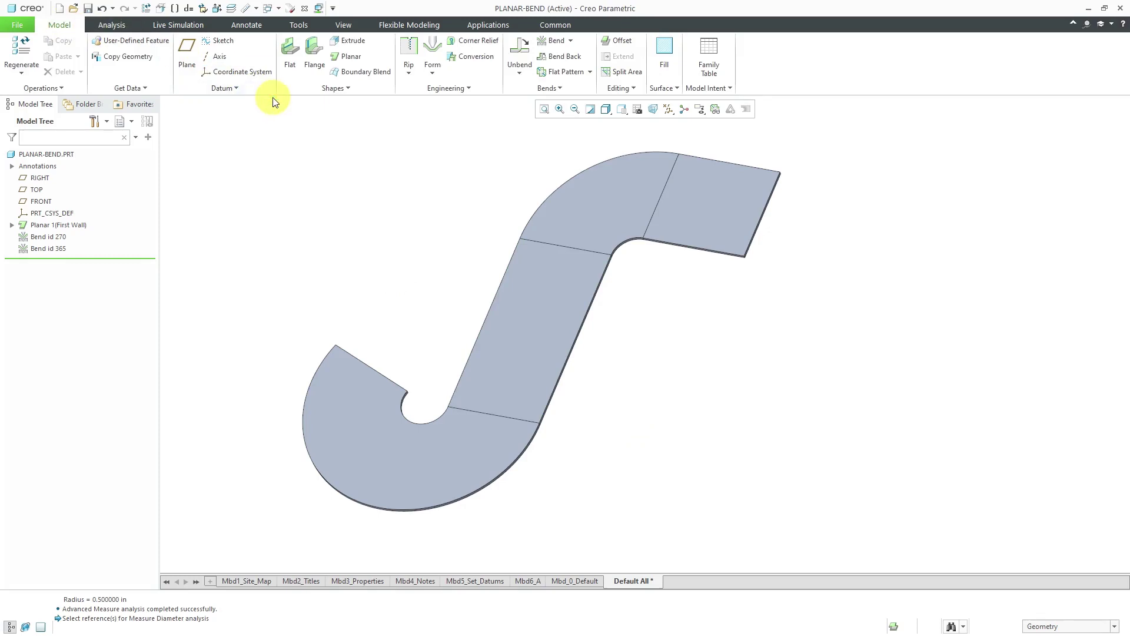